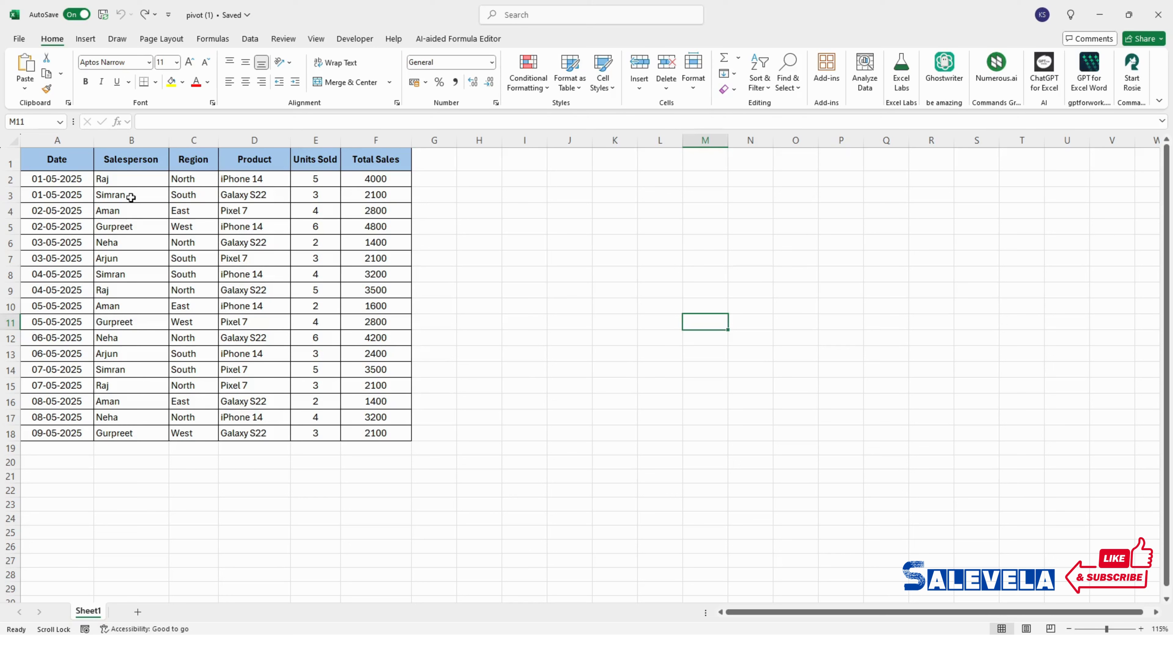
{"action": "left_click_drag", "start_coordinate": [65, 175], "coordinate": [384, 157]}
{"action": "left_click", "coordinate": [216, 238]}
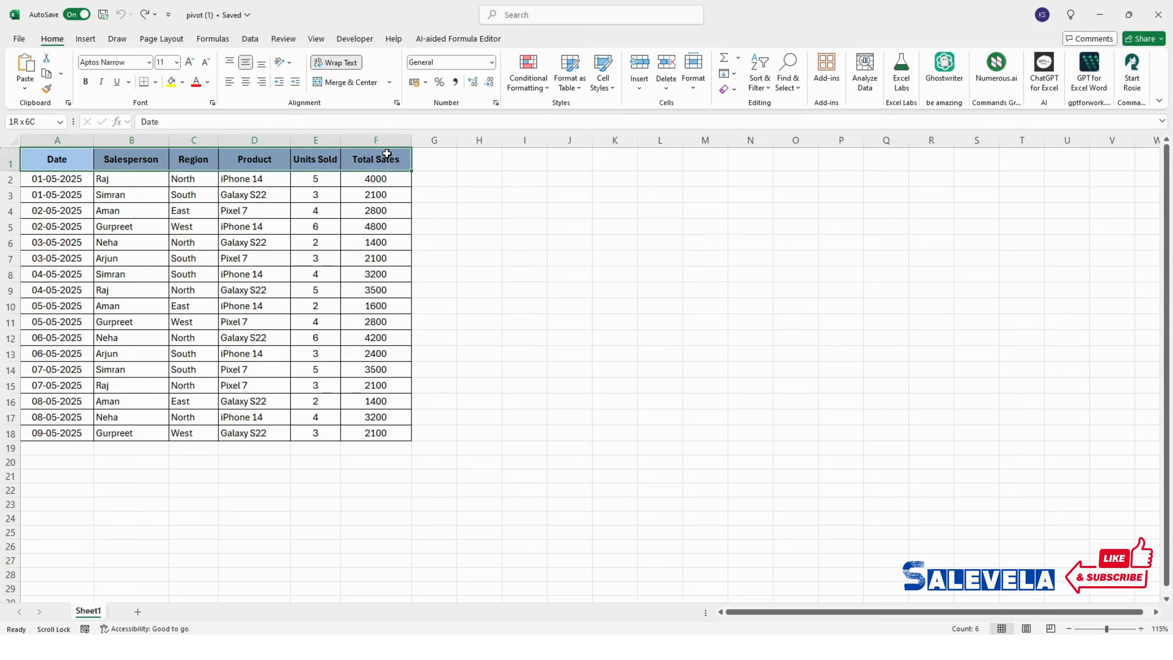
{"action": "left_click", "coordinate": [378, 239]}
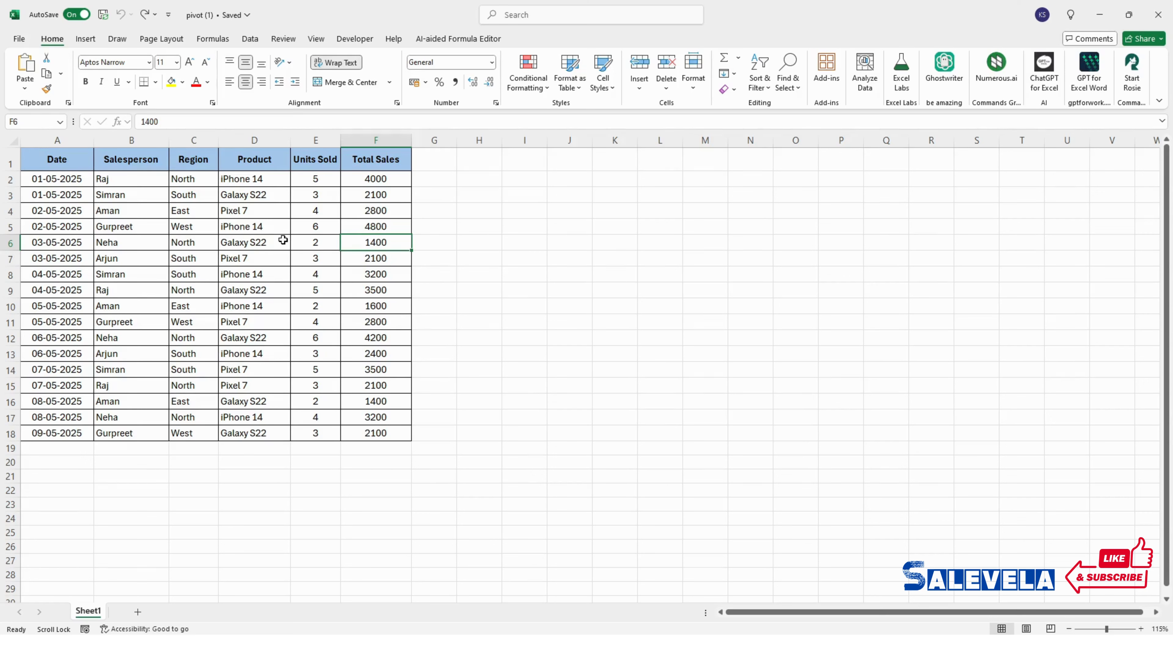
{"action": "left_click", "coordinate": [377, 290]}
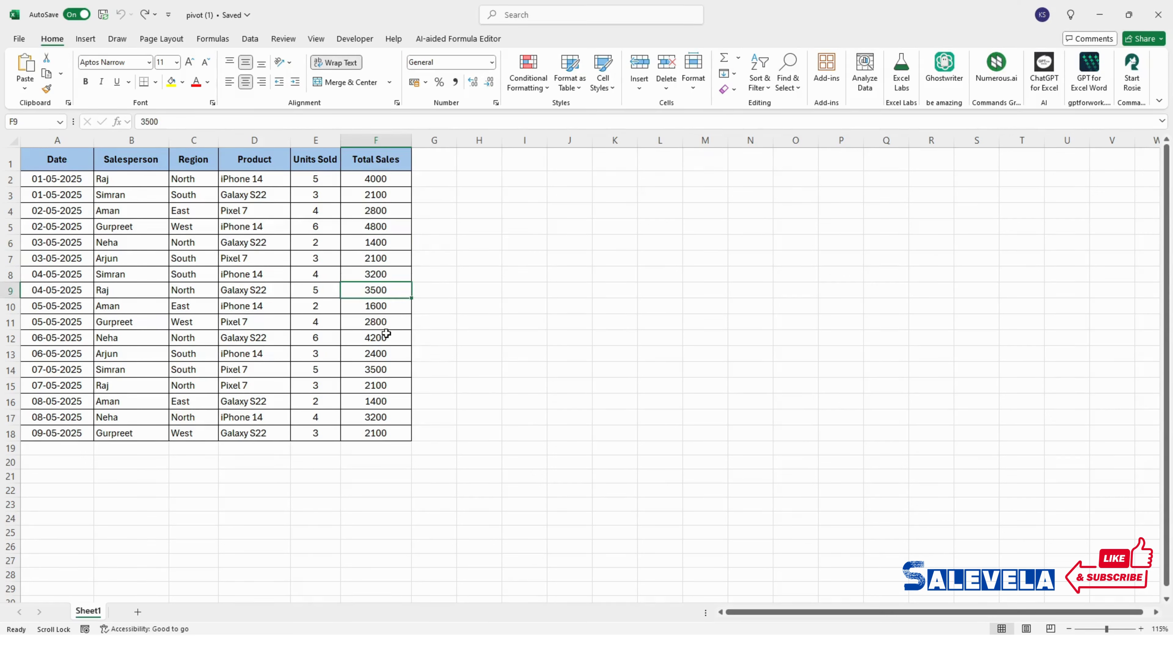
{"action": "left_click", "coordinate": [524, 387]}
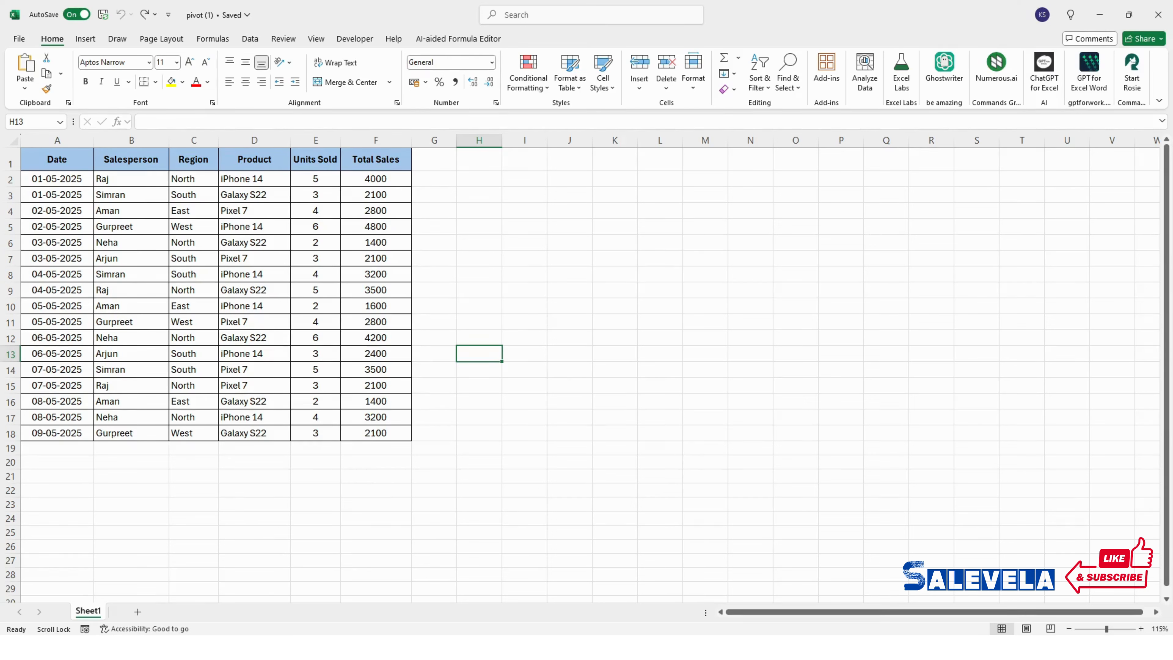
{"action": "left_click", "coordinate": [750, 401]}
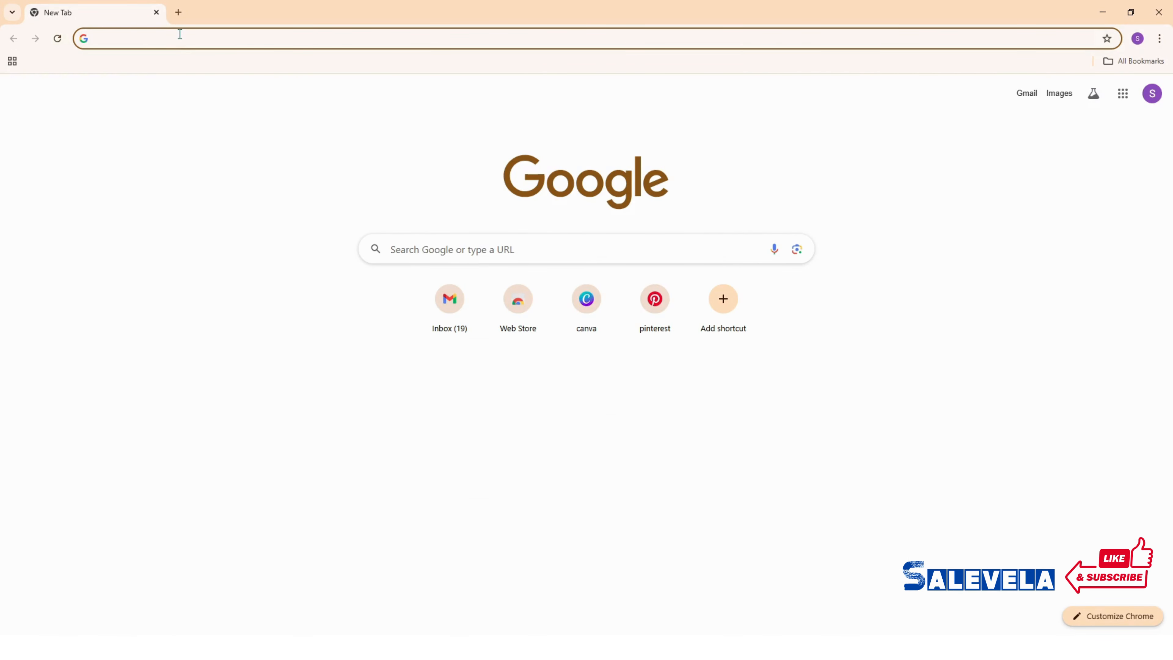
Step: Open chatgpt.com in Chrome and write the prompt "I want to create Pivot Table using my table data guide me with all steps using ChatGPT"
{"action": "type", "text": "chatgpt.com"}
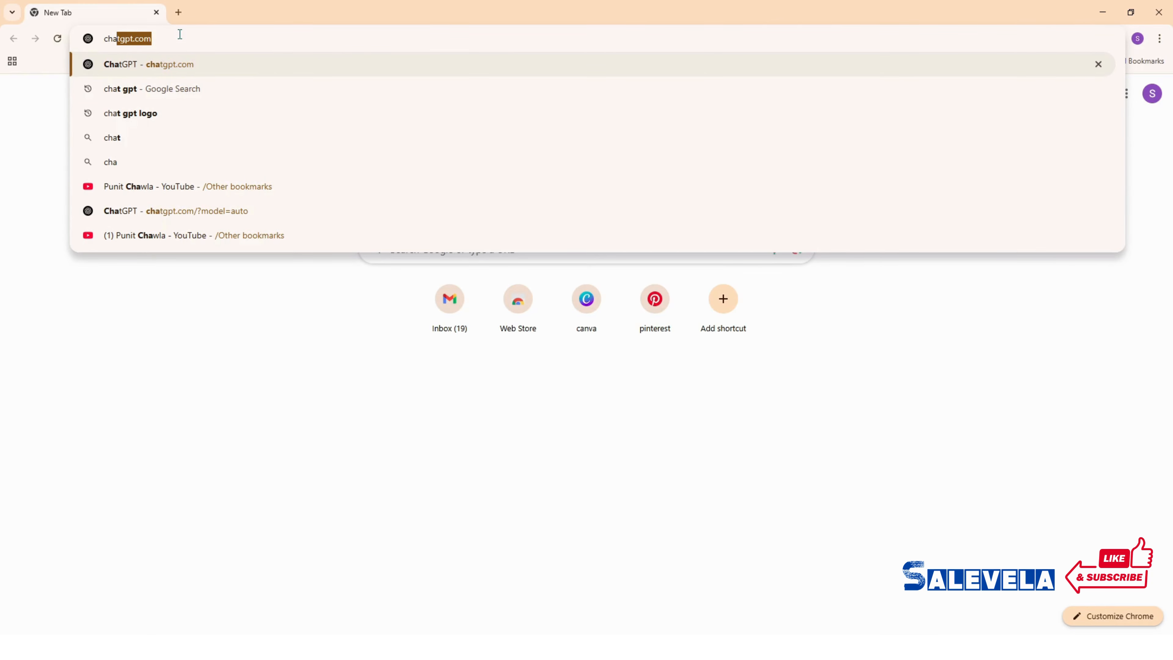
{"action": "key", "text": "Return"}
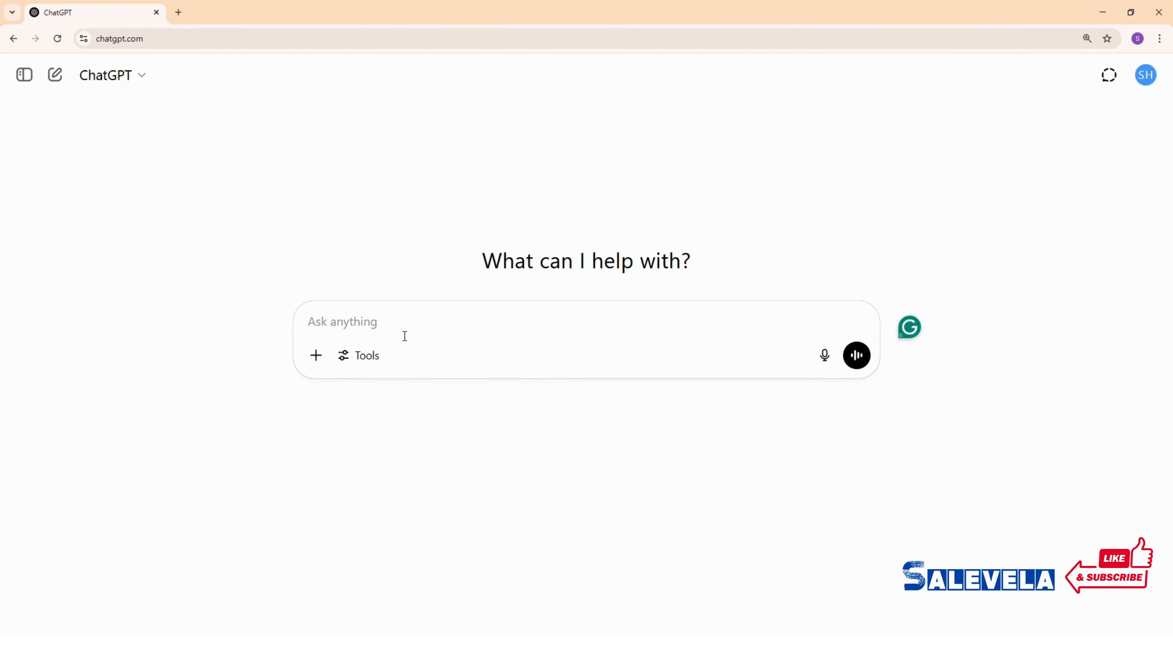
{"action": "type", "text": "I want to create Pivot Table using my table data guide me with all steps using ChatGPT"}
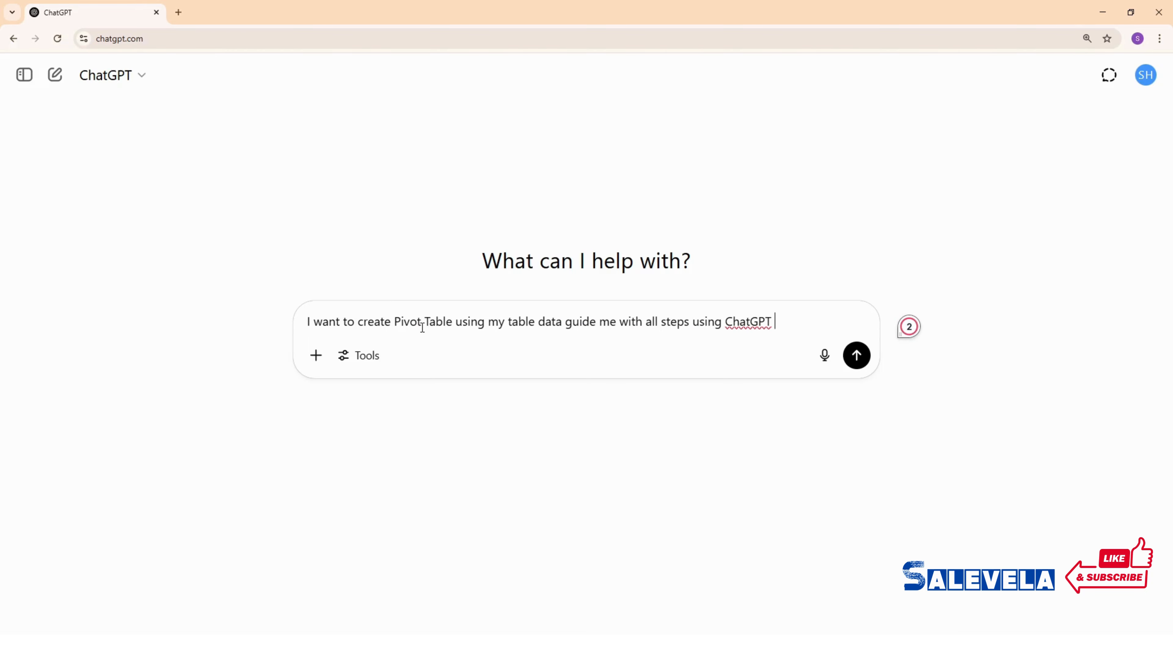
{"action": "mouse_move", "coordinate": [535, 328]}
{"action": "key", "text": "shift+Return"}
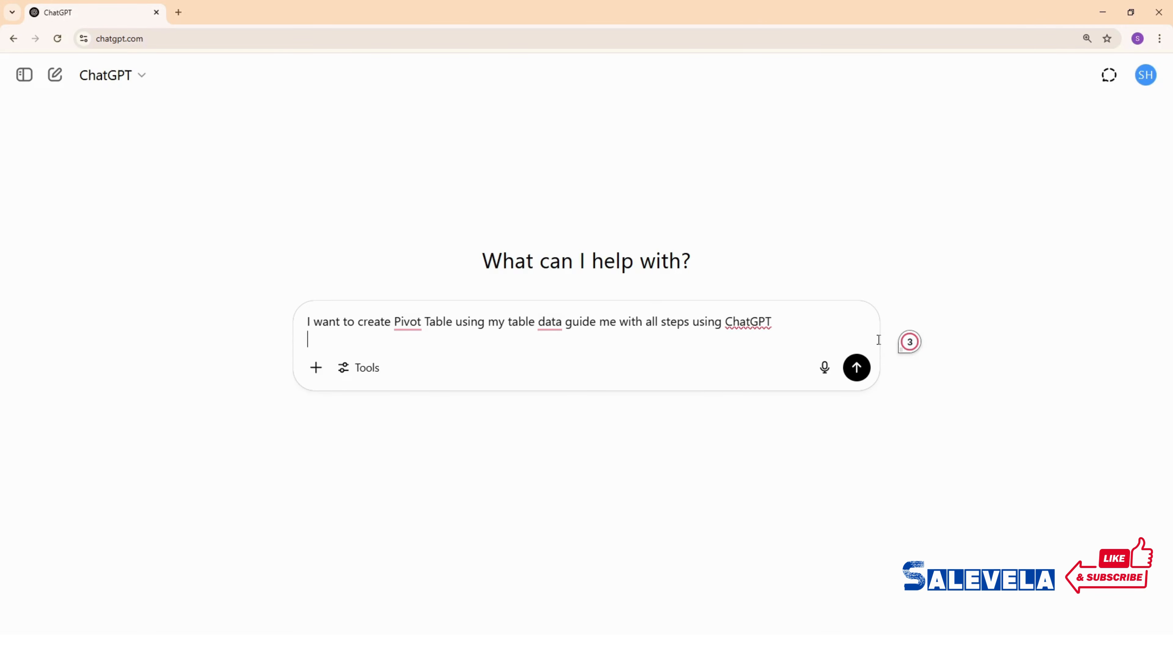
{"action": "key", "text": "shift+Return"}
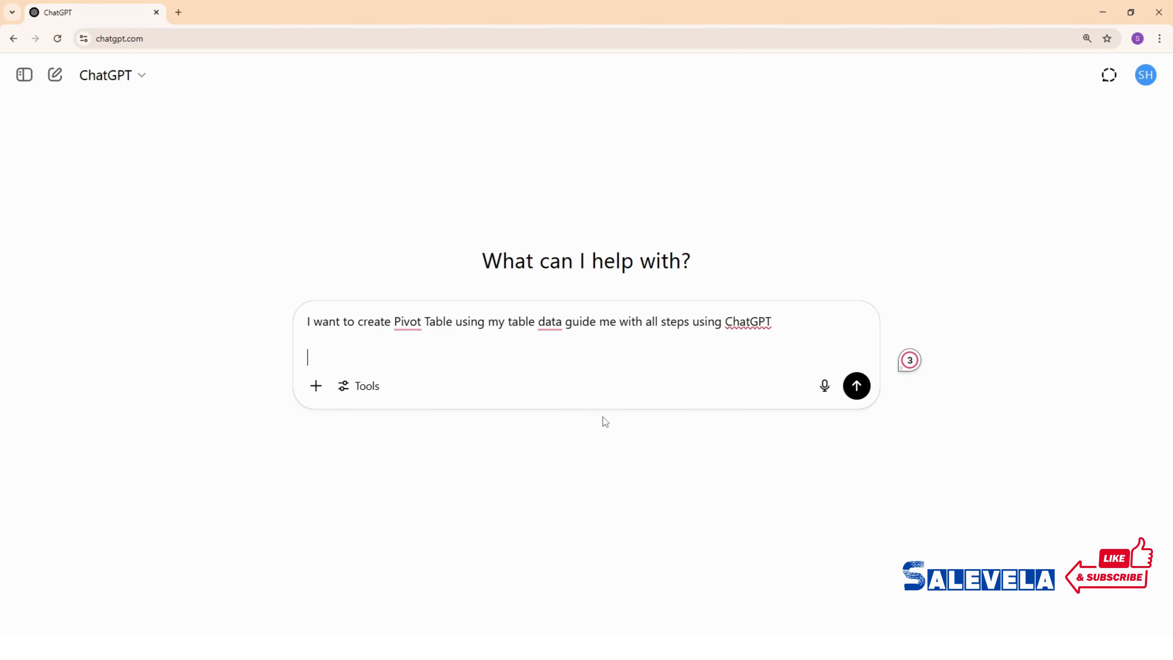
Step: Switch to the Excel workbook, capture the sales table with Snipping Tool and copy the snip
{"action": "key", "text": "alt+Tab"}
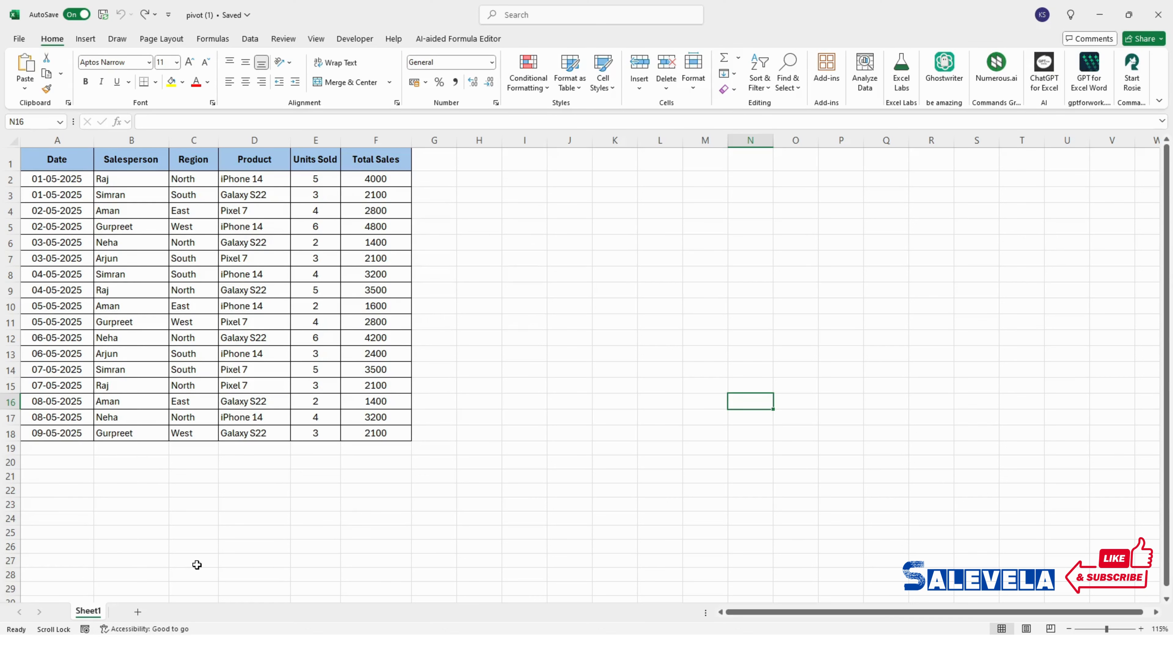
{"action": "key", "text": "super"}
{"action": "type", "text": "sn"}
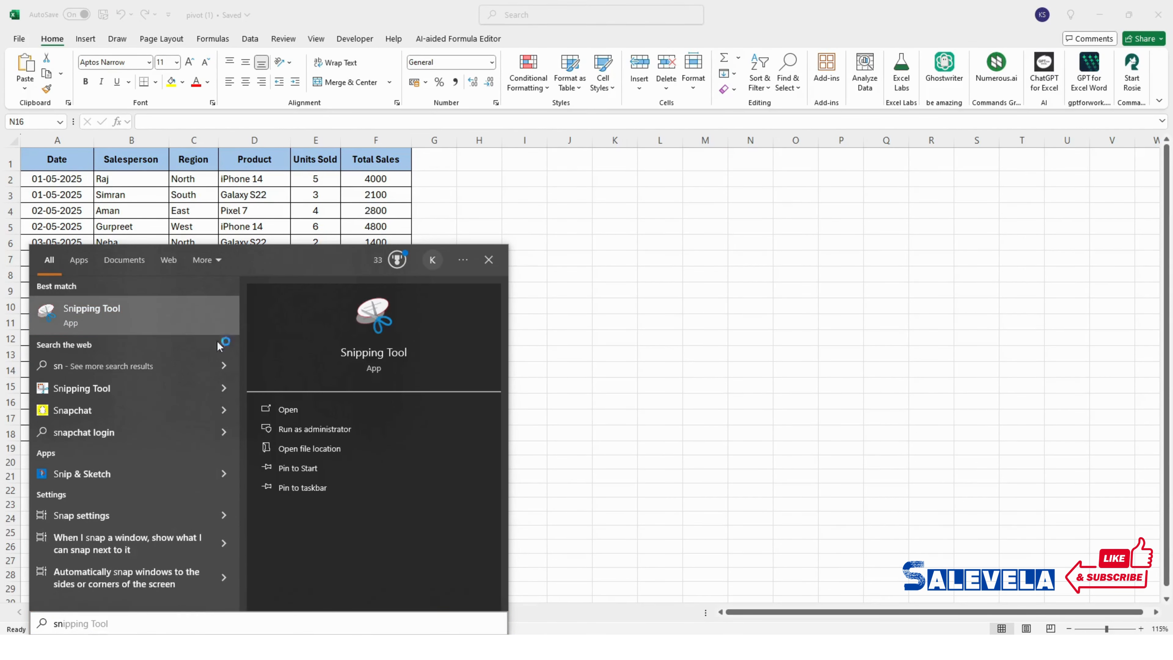
{"action": "left_click", "coordinate": [215, 330]}
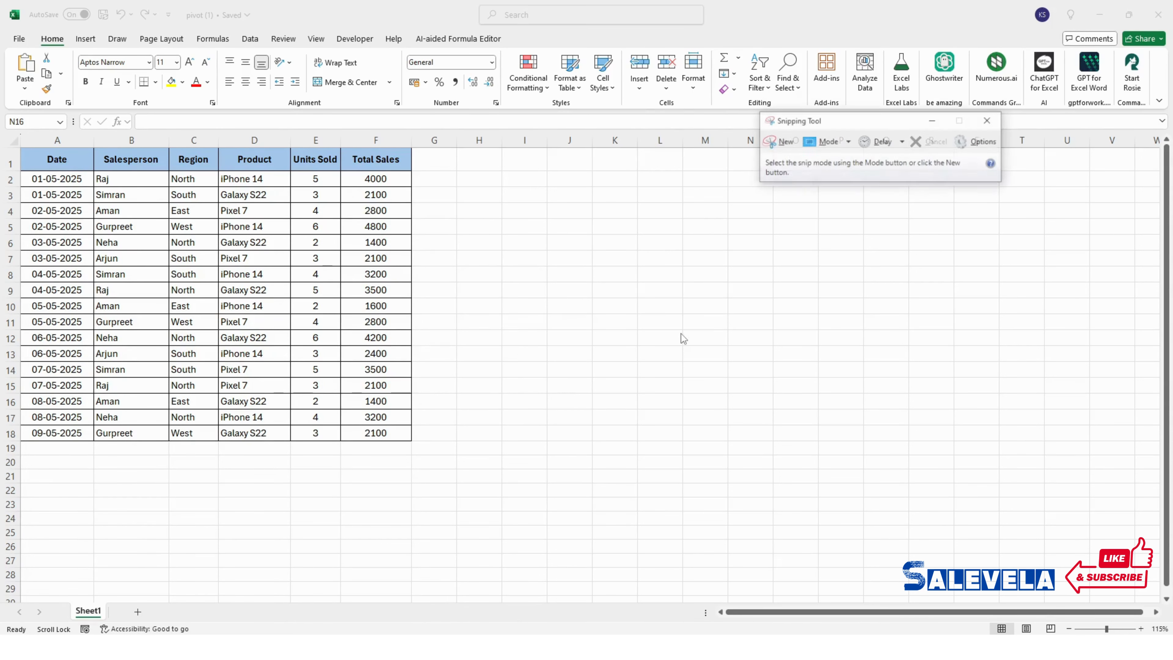
{"action": "left_click", "coordinate": [777, 142]}
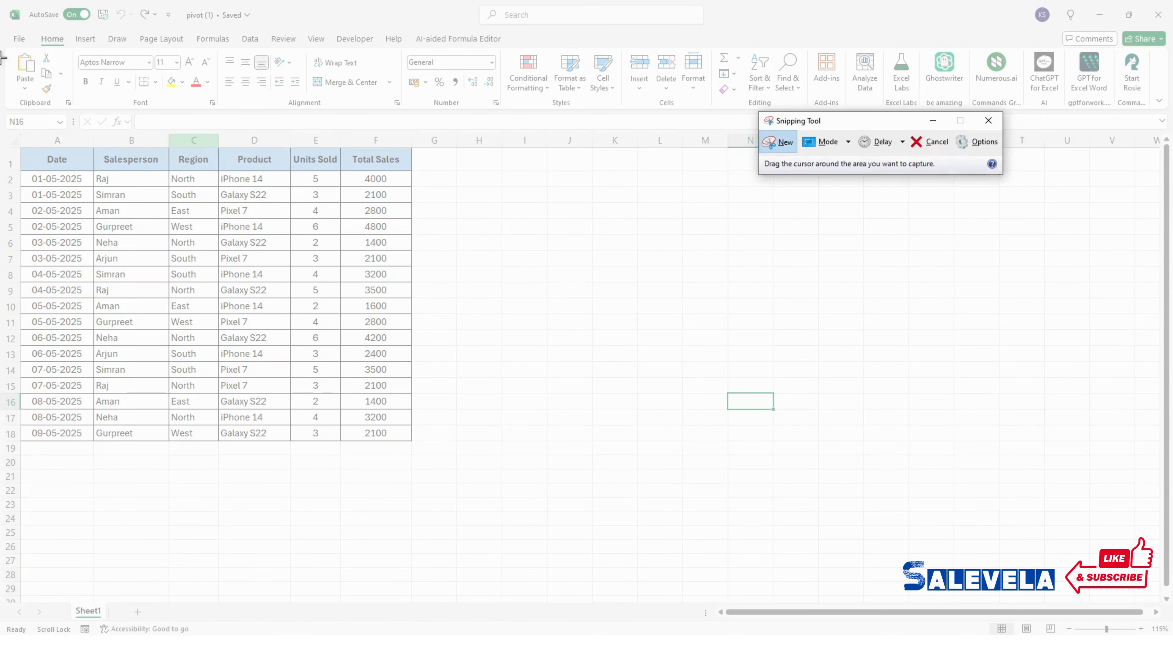
{"action": "left_click_drag", "start_coordinate": [1, 79], "coordinate": [609, 519]}
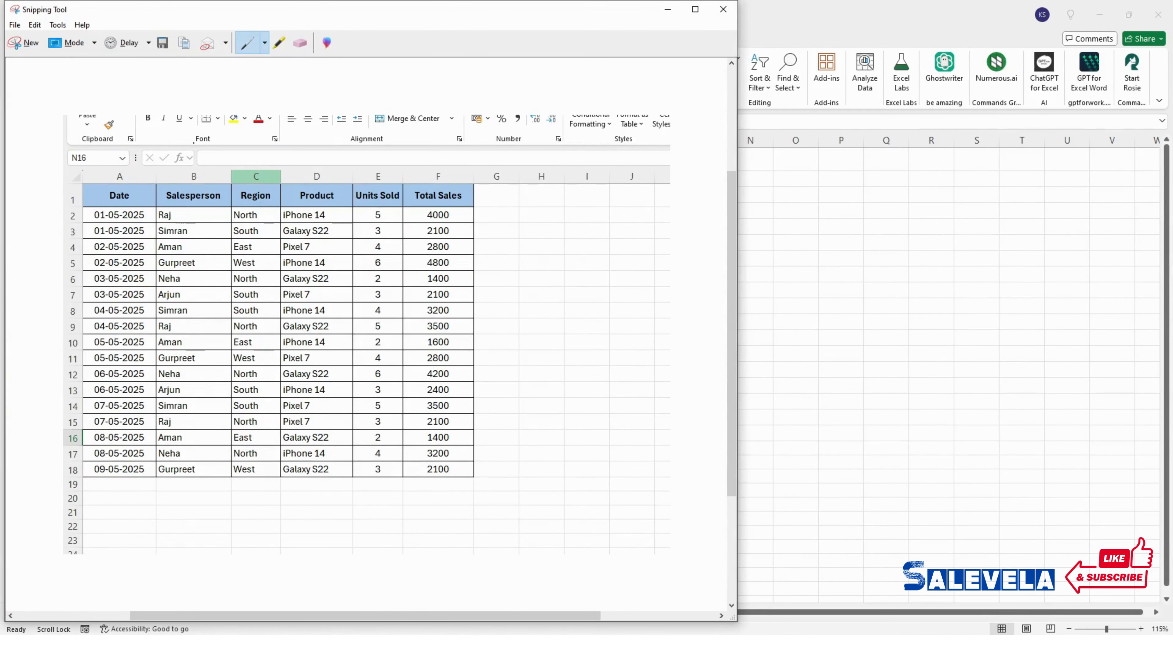
{"action": "left_click", "coordinate": [35, 24]}
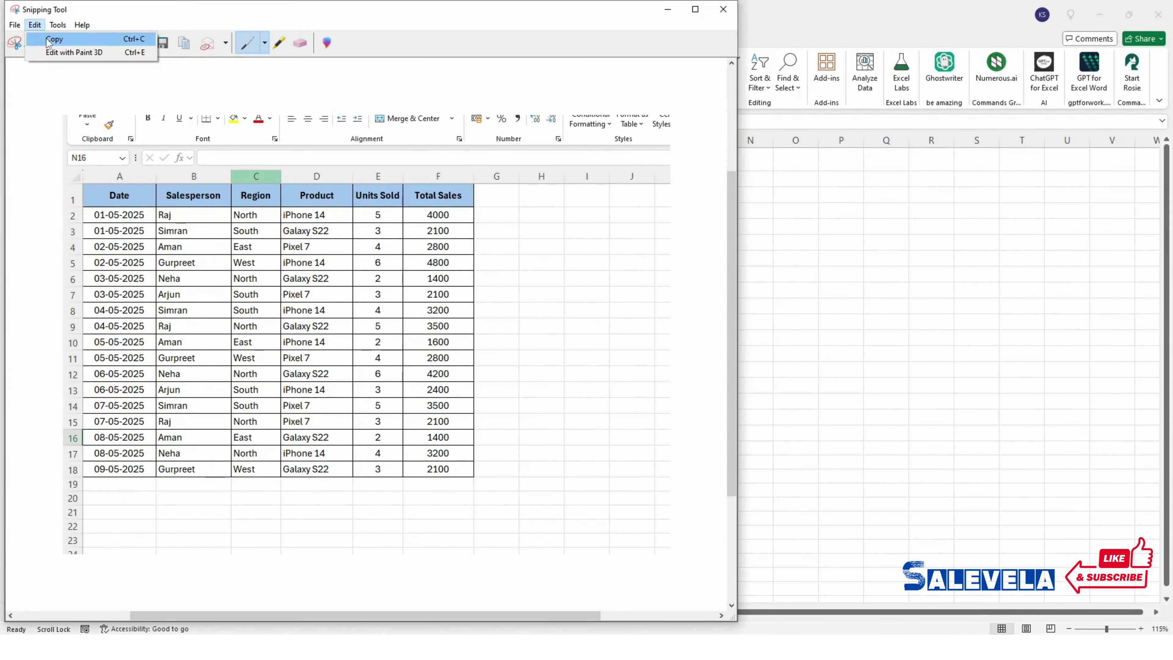
{"action": "left_click", "coordinate": [53, 38]}
{"action": "left_click", "coordinate": [666, 11]}
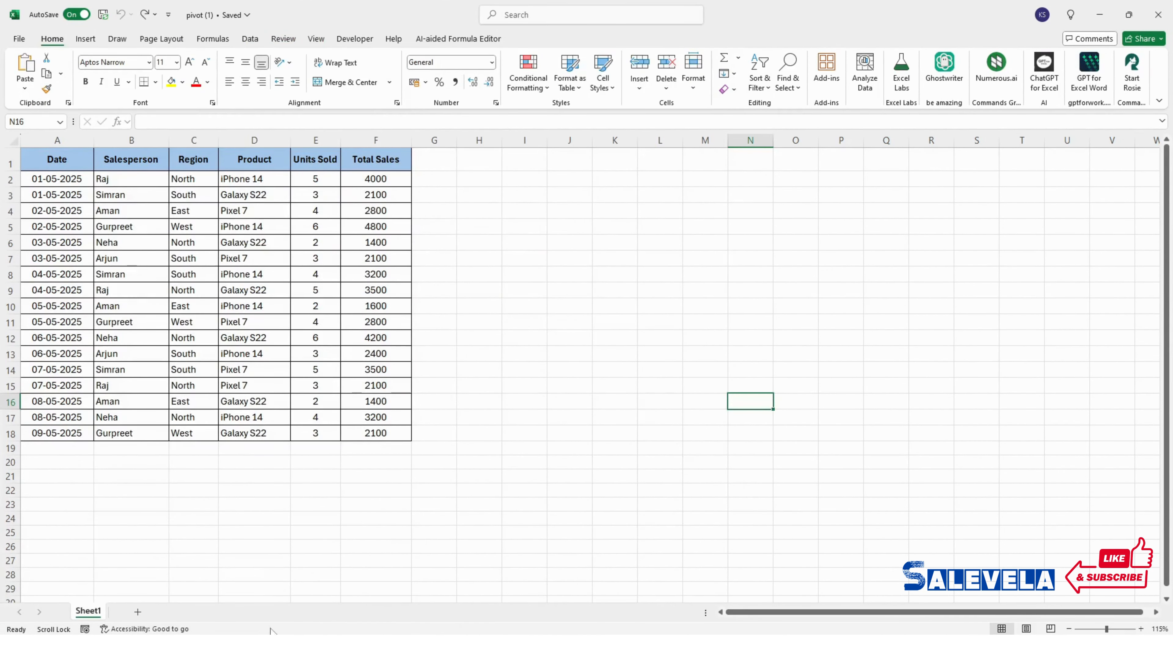
Step: Switch back to ChatGPT, attach the copied table screenshot to the drafted prompt and send it
{"action": "left_click", "coordinate": [272, 647]}
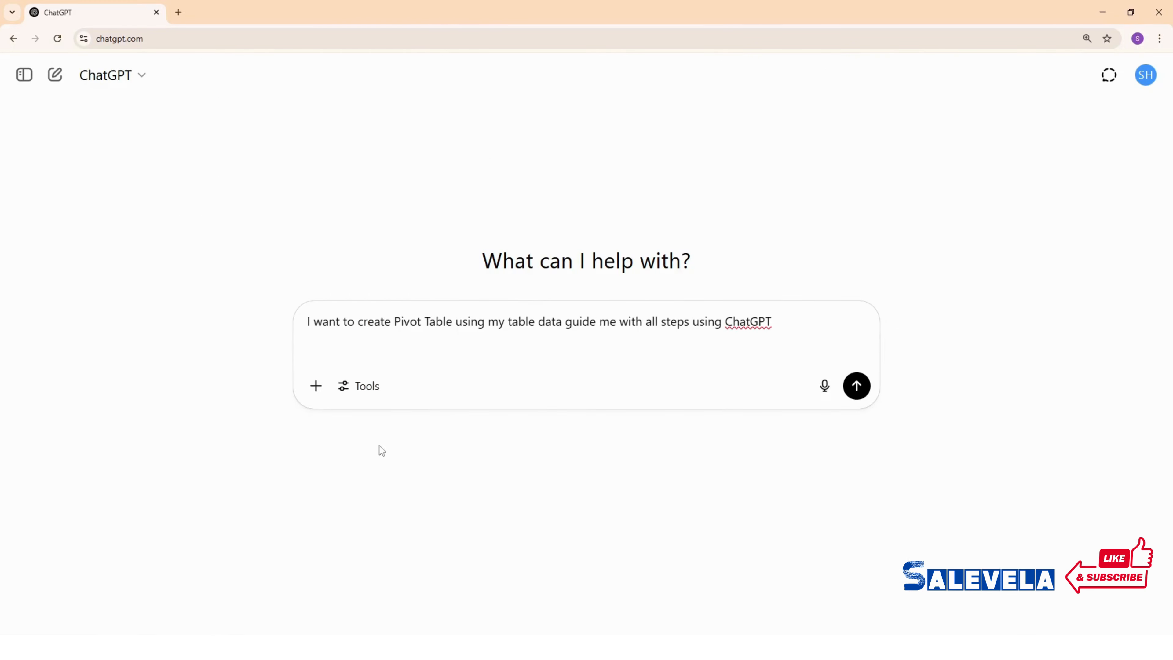
{"action": "key", "text": "shift+Return"}
{"action": "key", "text": "ctrl+v"}
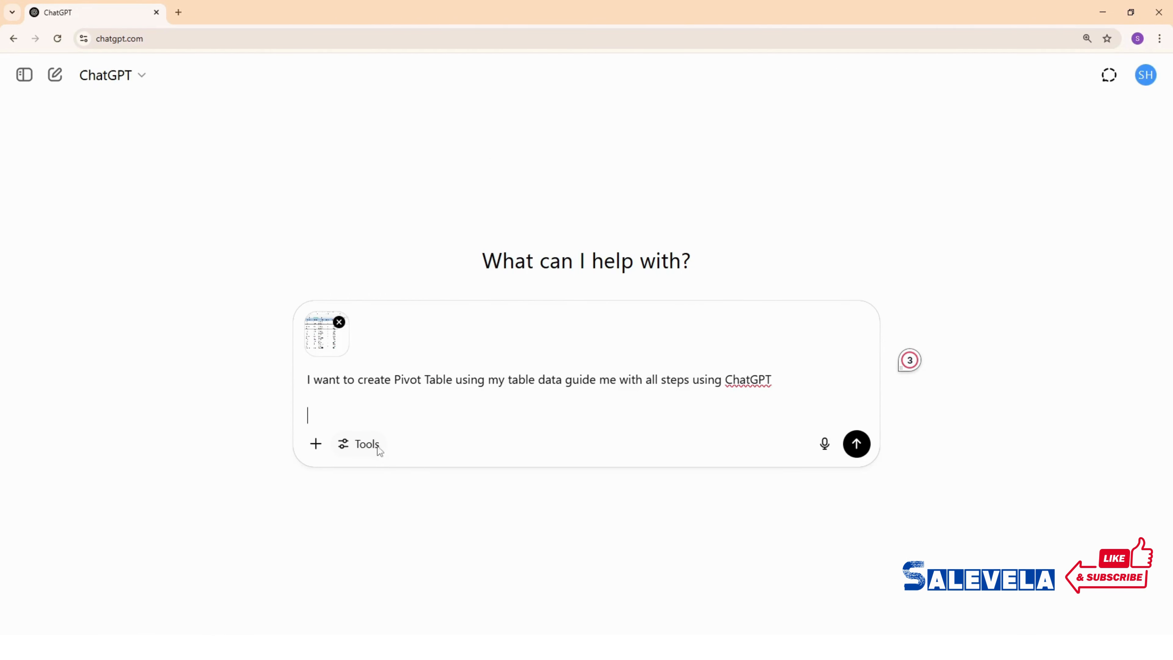
{"action": "key", "text": "Return"}
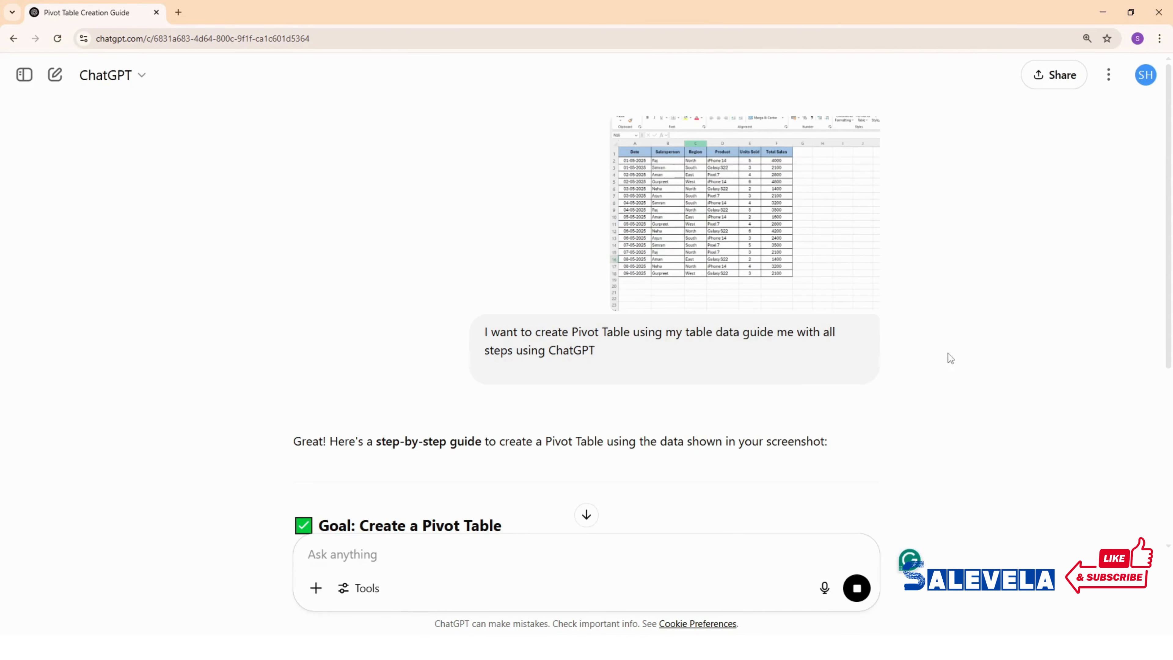
Step: Read ChatGPT's instructions for selecting the table and inserting a Pivot Table, trying out the A1:F18 selection in Excel
{"action": "scroll", "coordinate": [785, 352], "scroll_direction": "down", "scroll_amount": 4}
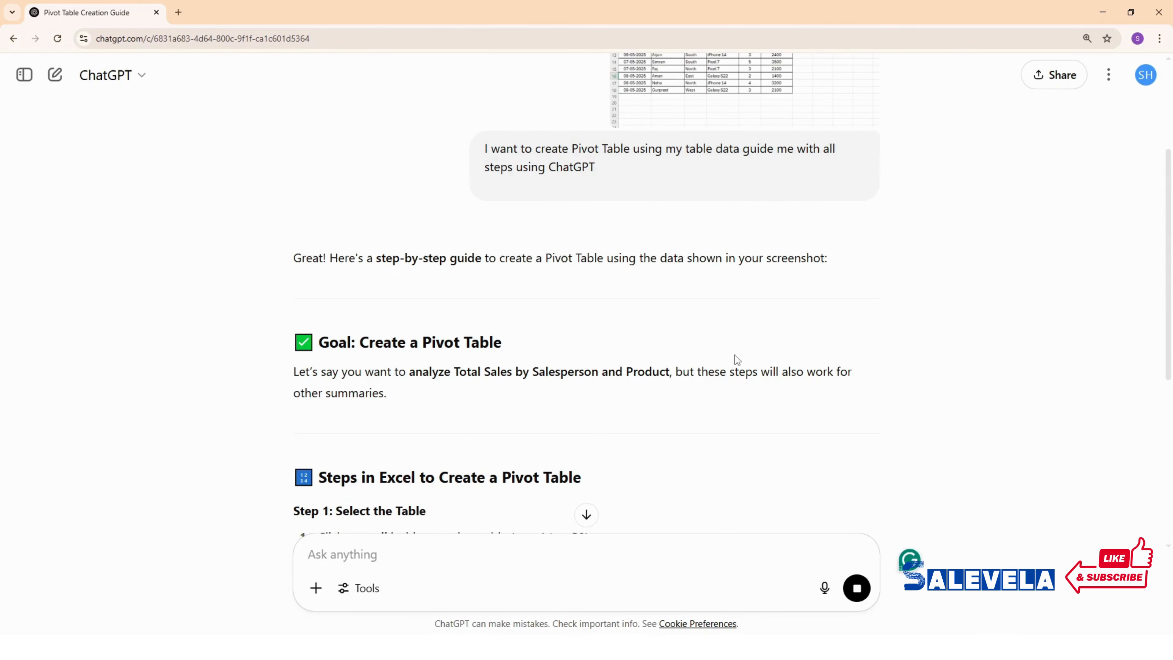
{"action": "scroll", "coordinate": [739, 342], "scroll_direction": "up", "scroll_amount": 1}
{"action": "scroll", "coordinate": [746, 333], "scroll_direction": "up", "scroll_amount": 3}
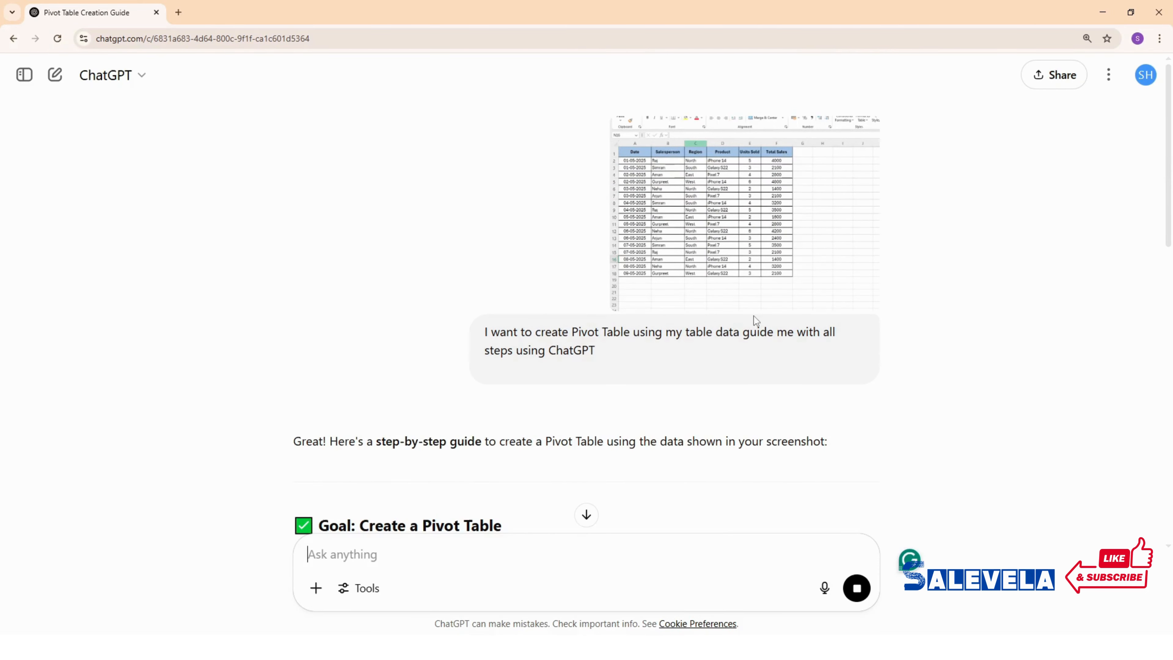
{"action": "scroll", "coordinate": [757, 314], "scroll_direction": "down", "scroll_amount": 5}
{"action": "scroll", "coordinate": [767, 299], "scroll_direction": "down", "scroll_amount": 3}
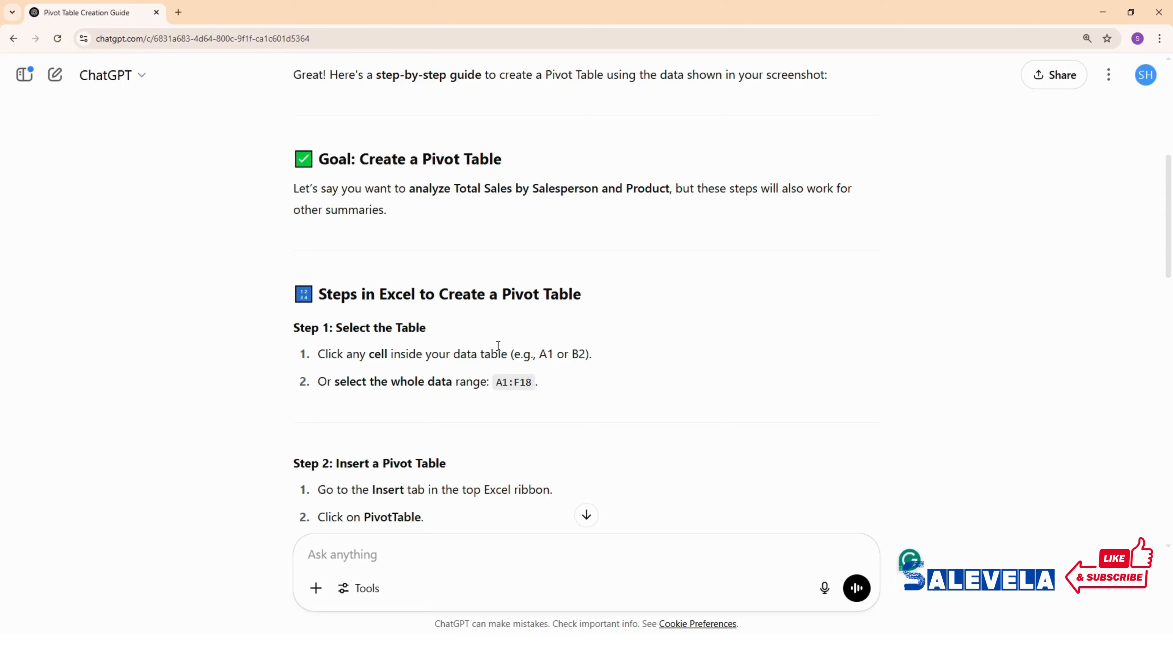
{"action": "left_click", "coordinate": [231, 647]}
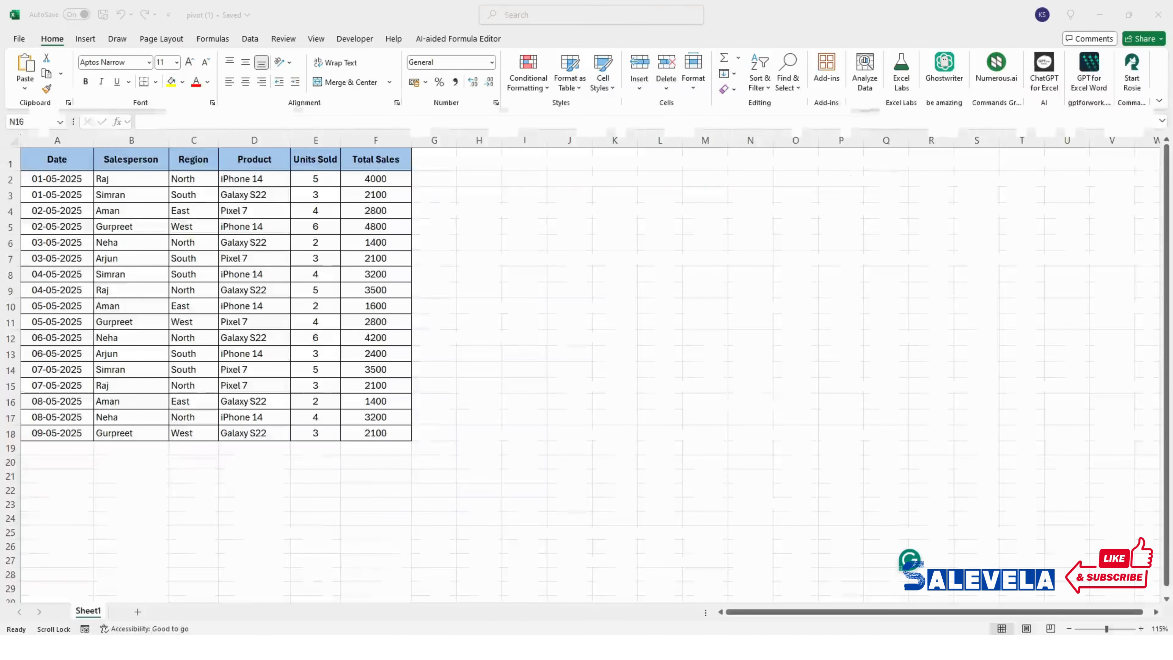
{"action": "left_click_drag", "start_coordinate": [50, 161], "coordinate": [400, 433]}
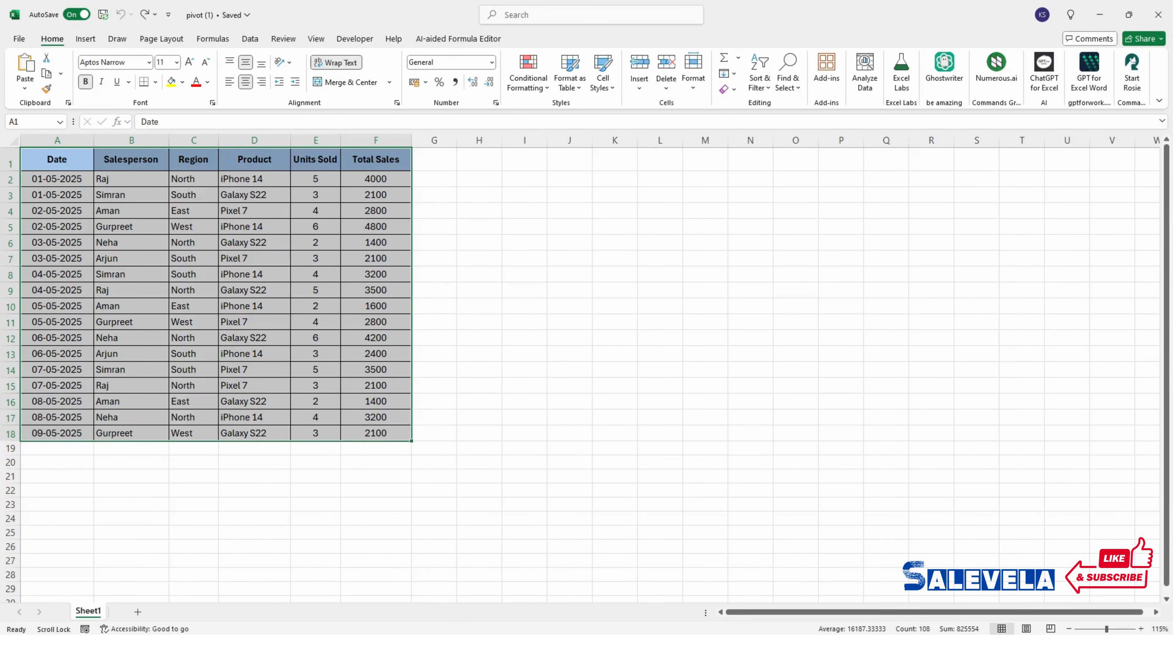
{"action": "key", "text": "alt+Tab"}
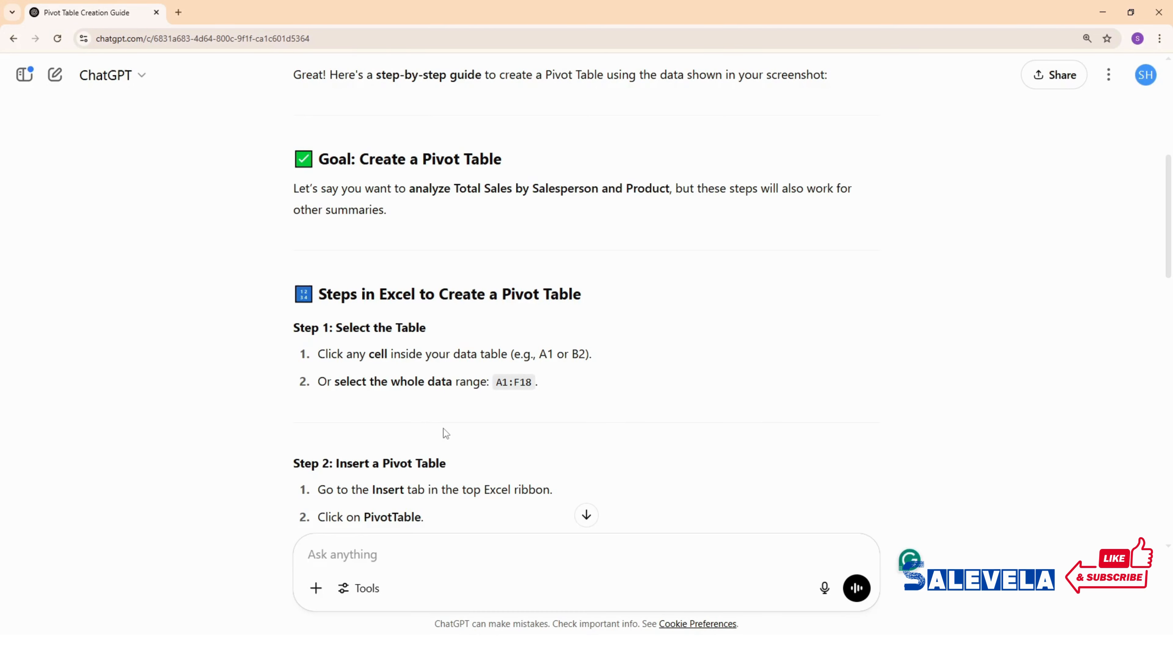
{"action": "scroll", "coordinate": [459, 416], "scroll_direction": "down", "scroll_amount": 4}
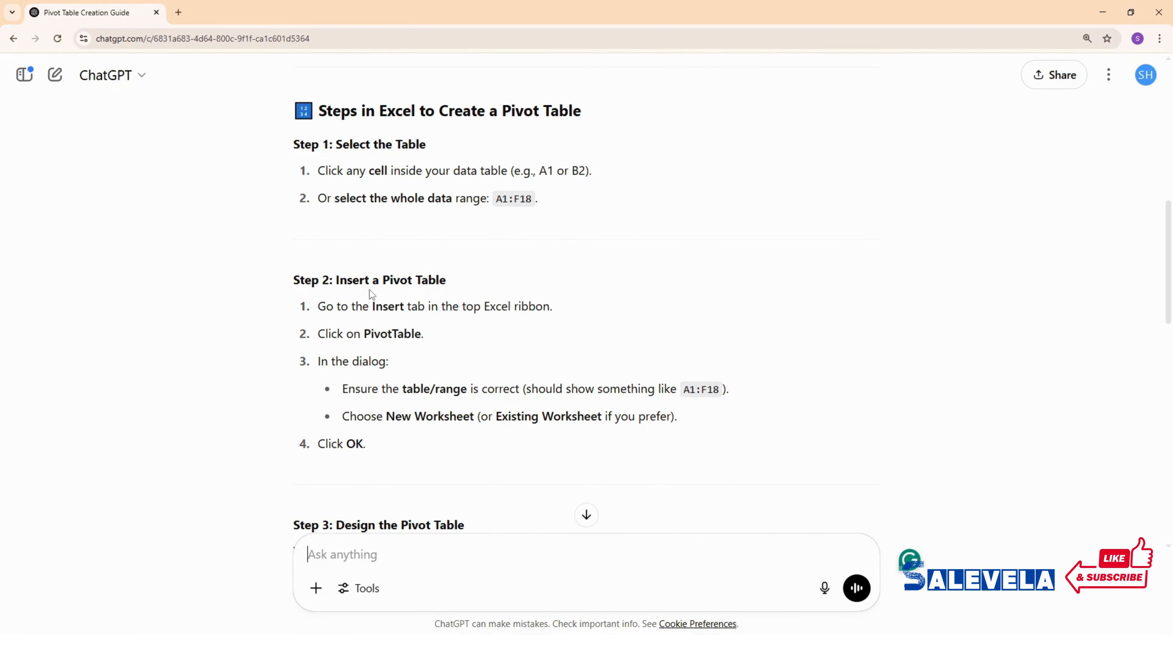
Step: Switch to Excel and insert a PivotChart with its PivotTable from range A1:F18 of Sheet1 on a new worksheet
{"action": "key", "text": "alt"}
{"action": "key", "text": "alt+Tab"}
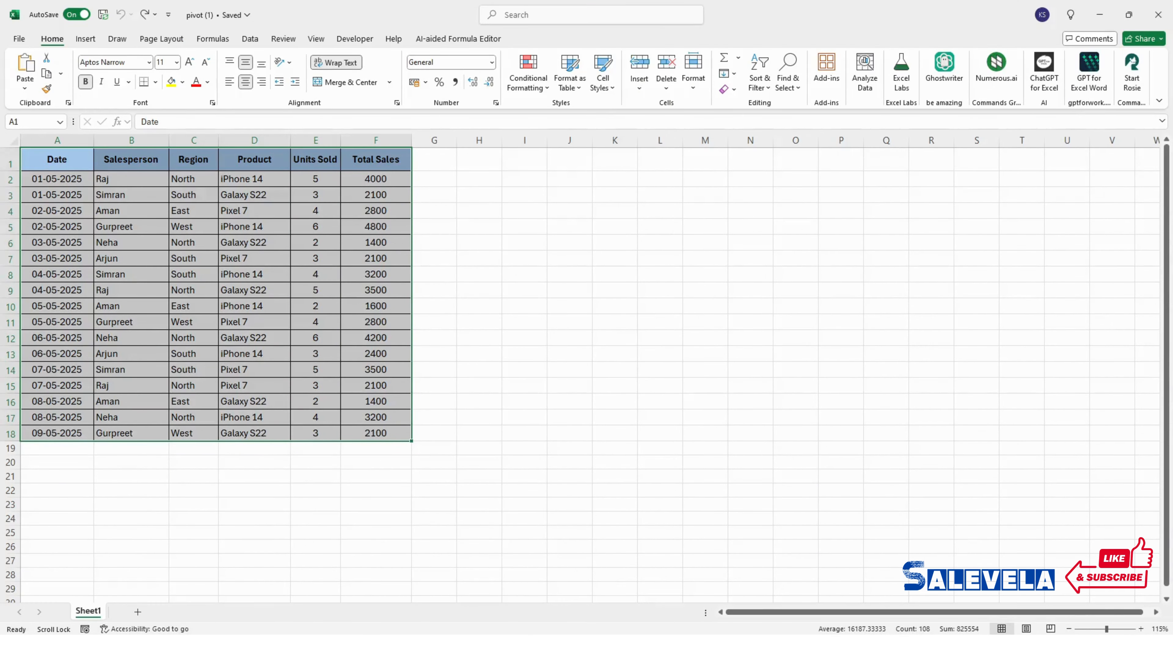
{"action": "left_click", "coordinate": [469, 368]}
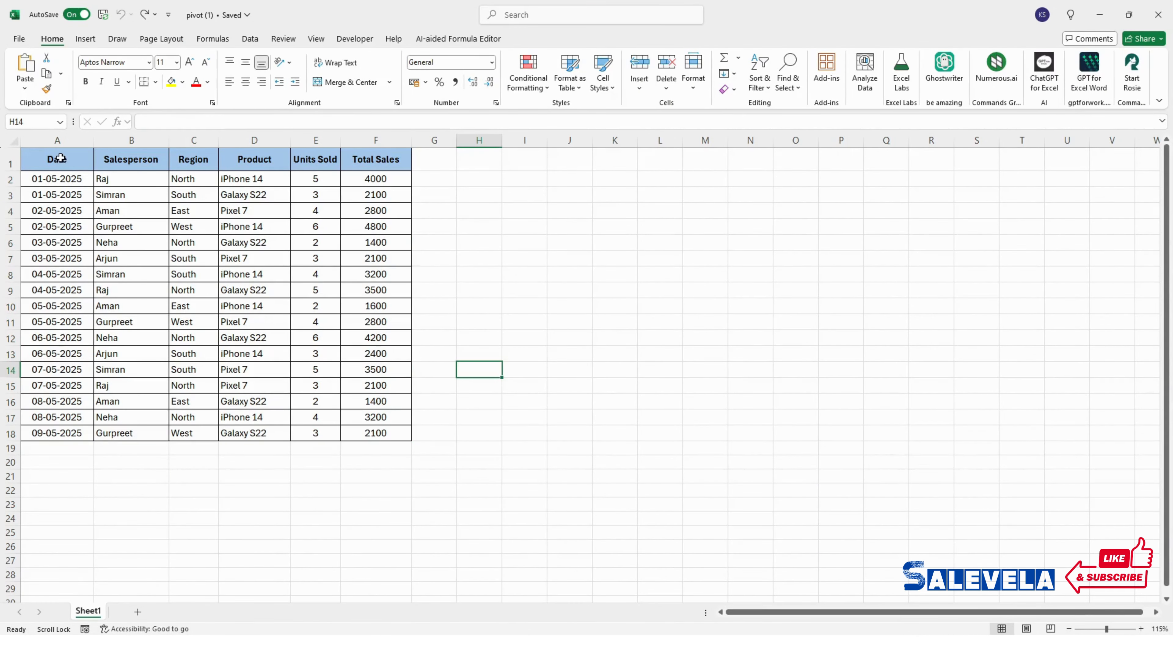
{"action": "left_click_drag", "start_coordinate": [60, 158], "coordinate": [377, 432]}
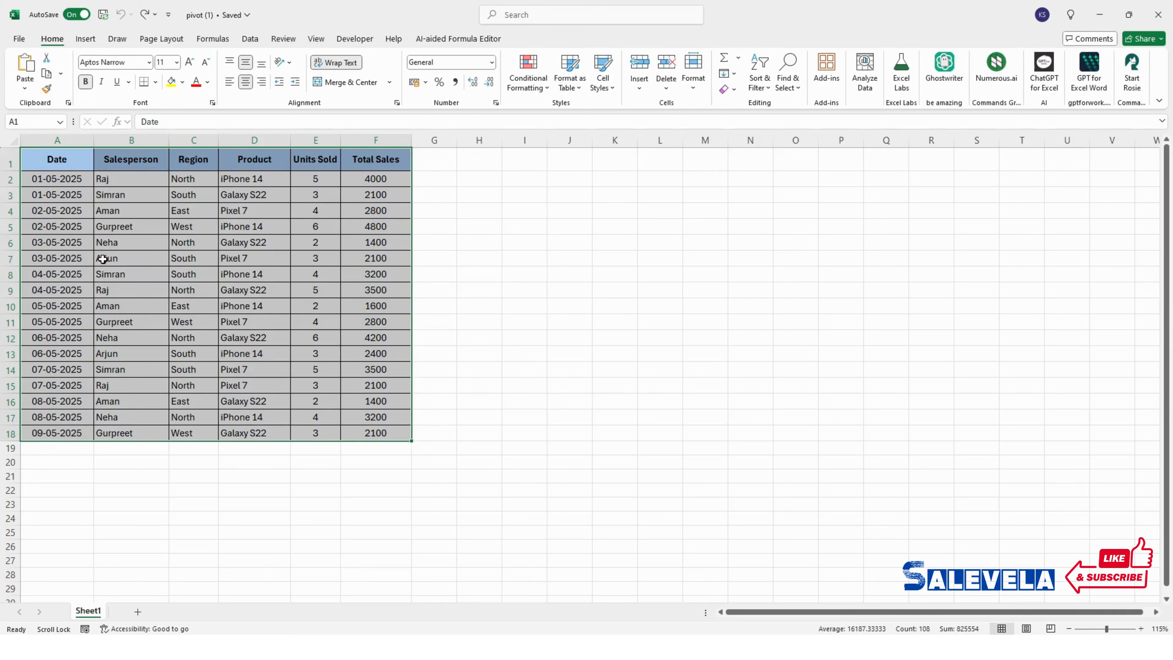
{"action": "left_click", "coordinate": [82, 39]}
{"action": "left_click", "coordinate": [551, 69]}
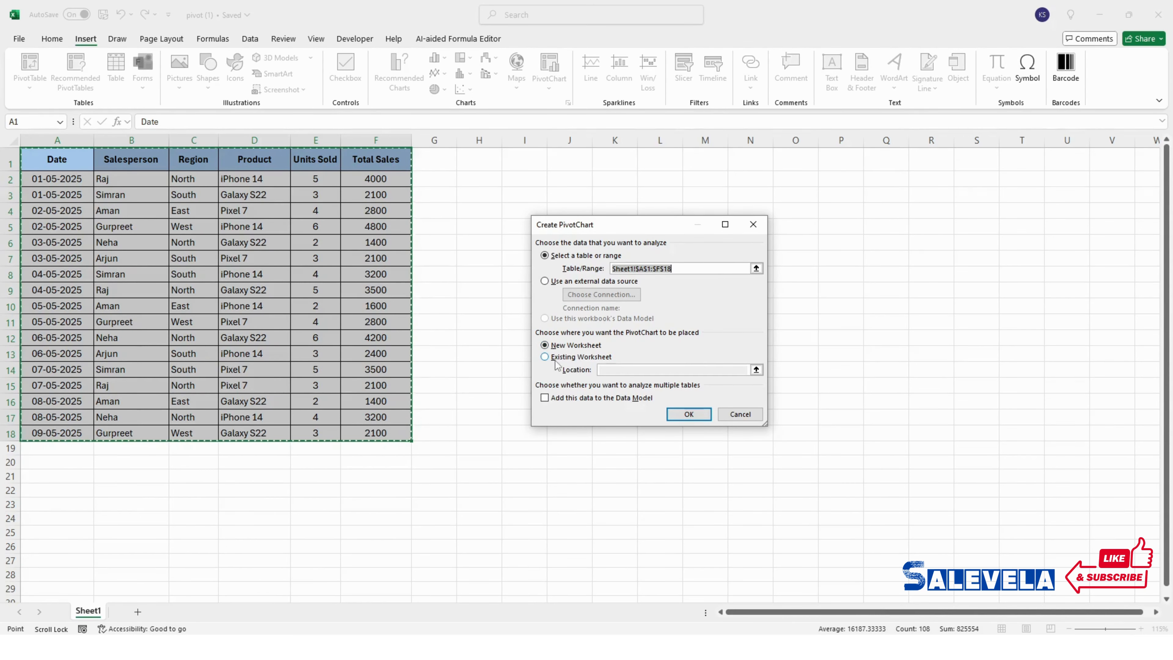
{"action": "left_click", "coordinate": [688, 415]}
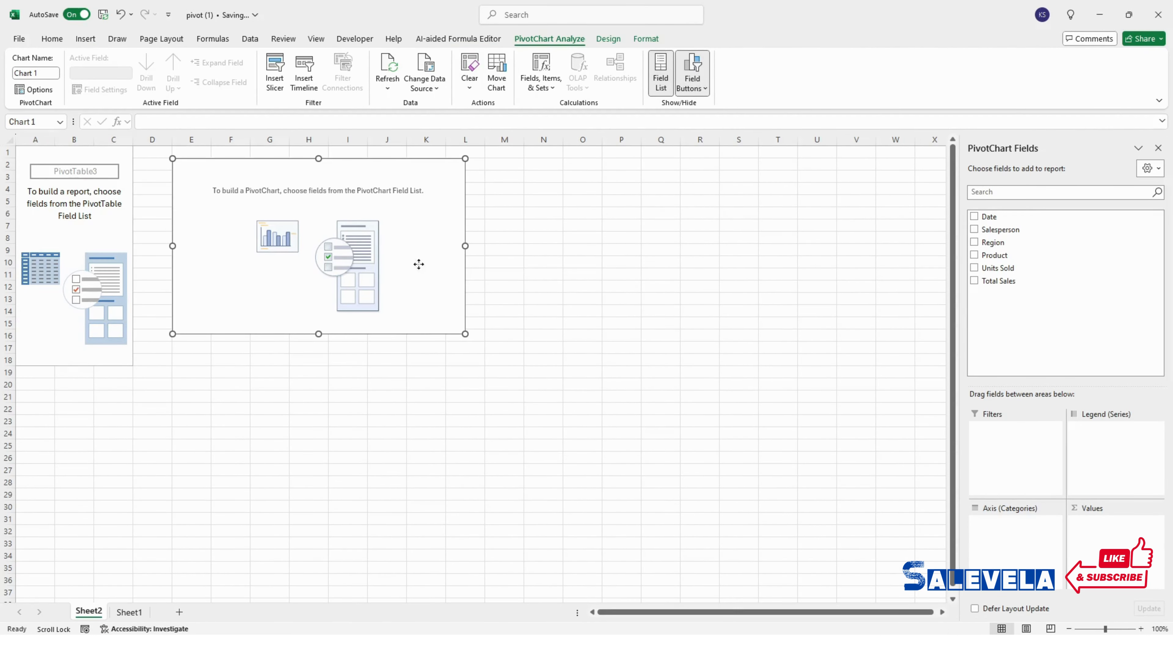
Step: Move the empty PivotChart away from the PivotTable and enlarge it to cover about J4:S20, leaving it selected
{"action": "left_click_drag", "start_coordinate": [400, 261], "coordinate": [618, 312]}
{"action": "left_click_drag", "start_coordinate": [683, 211], "coordinate": [739, 187]}
{"action": "left_click", "coordinate": [96, 235]}
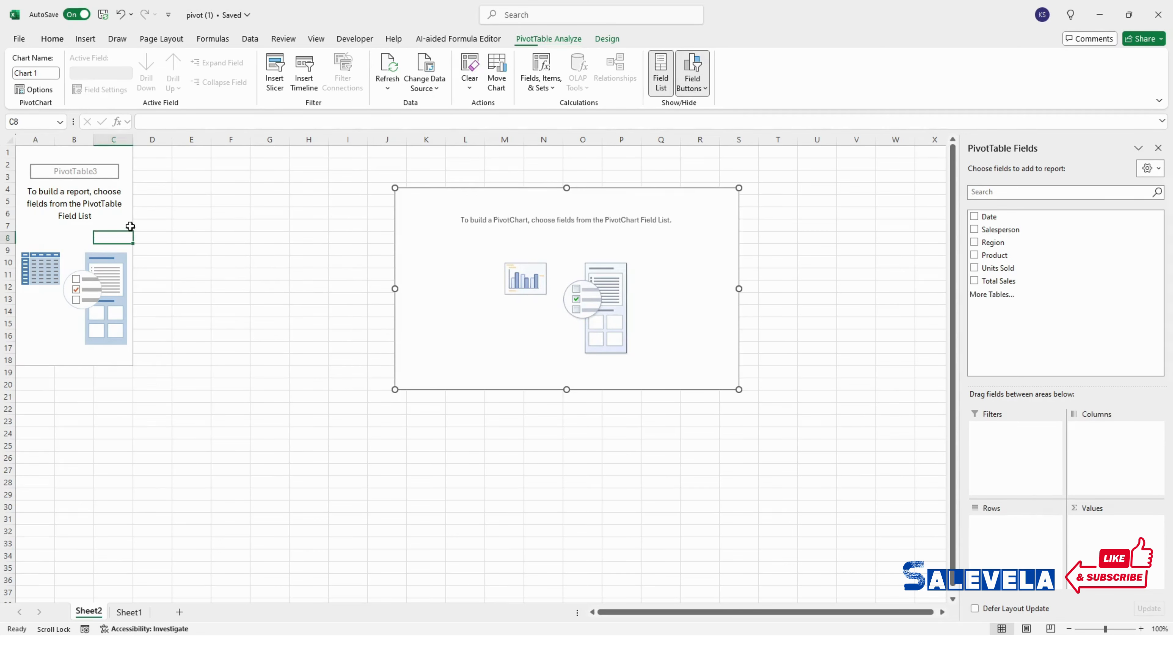
{"action": "left_click", "coordinate": [190, 248]}
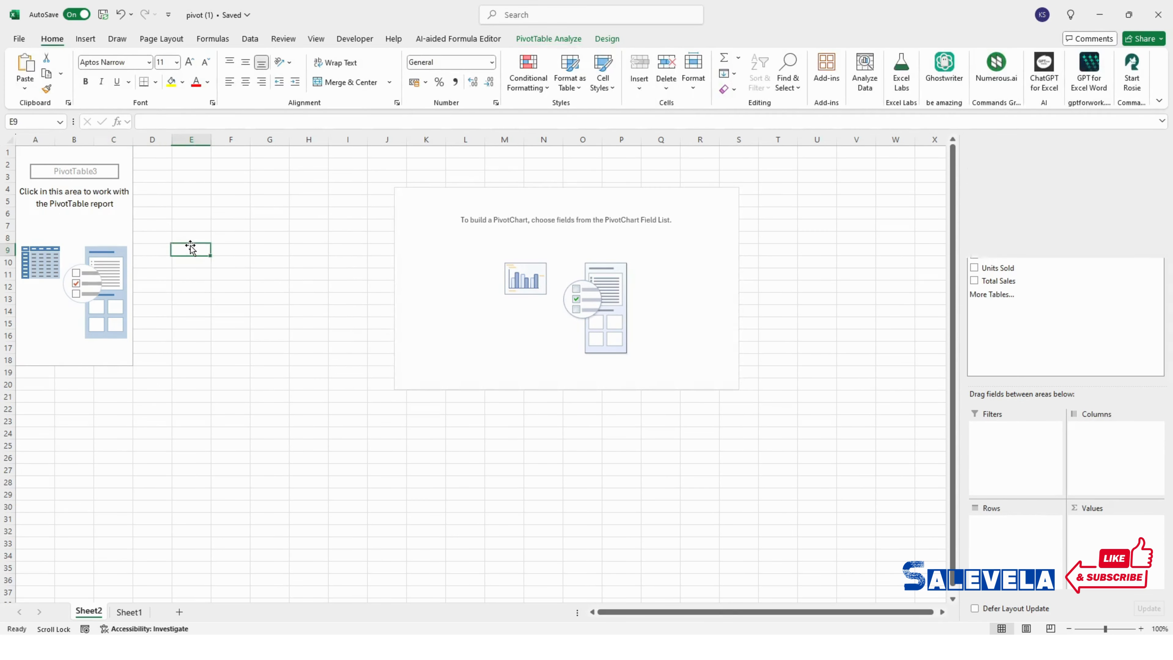
{"action": "left_click", "coordinate": [652, 326]}
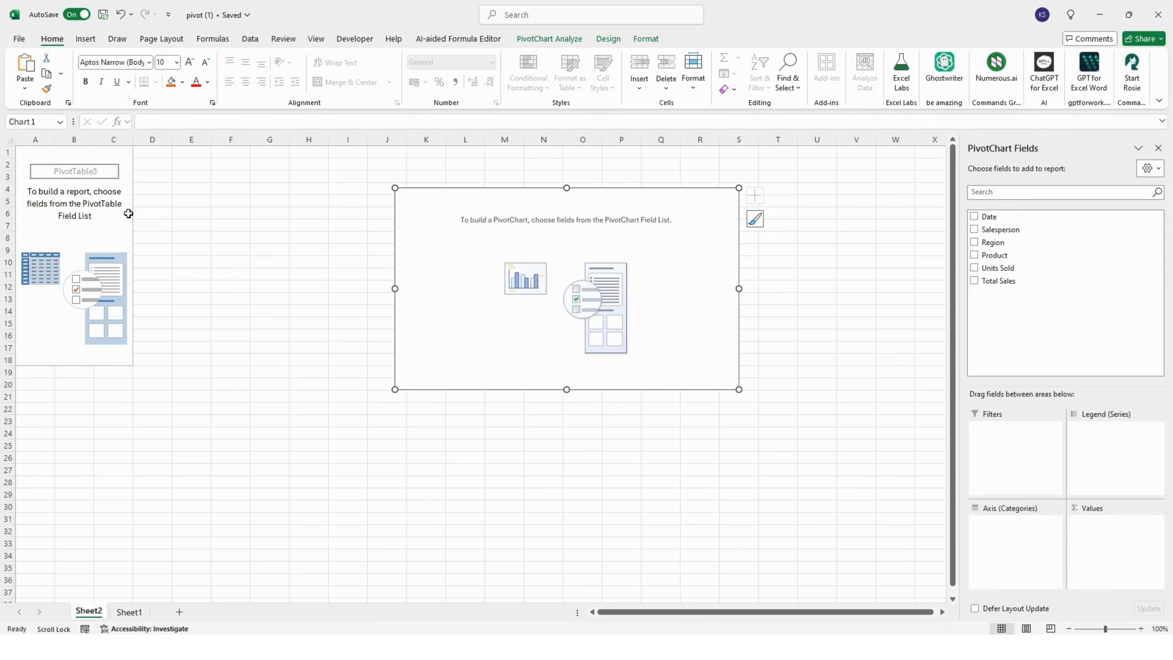
Step: Switch to ChatGPT and read Step 3 on arranging the Pivot Table fields, comparing it with the field list in Excel
{"action": "left_click", "coordinate": [227, 648]}
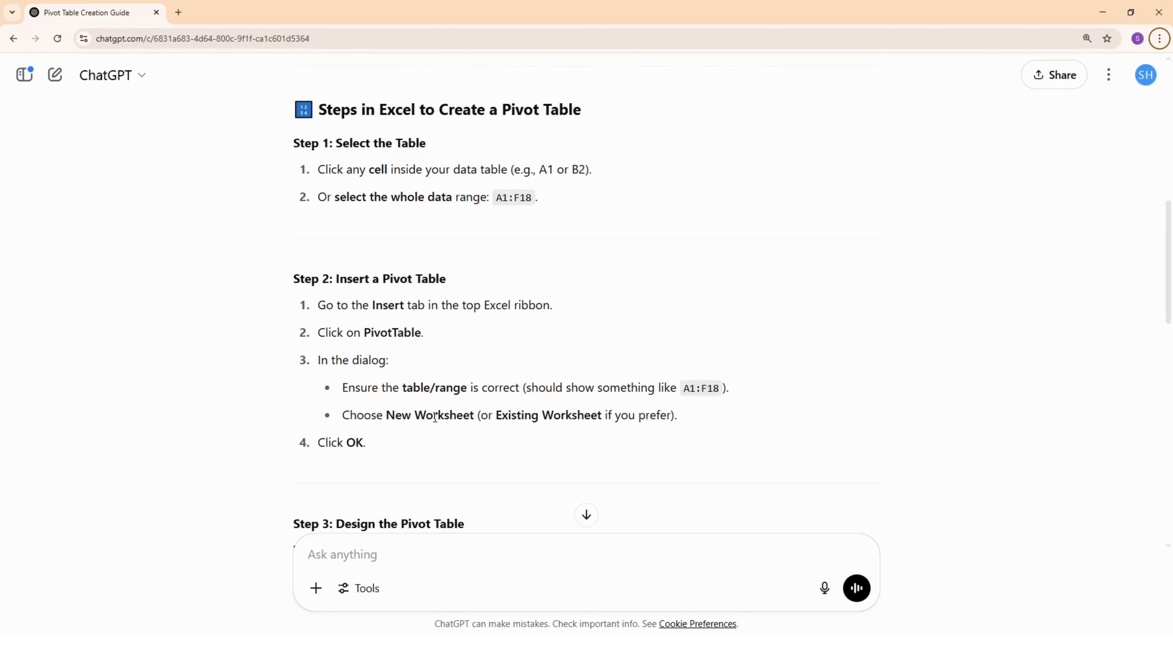
{"action": "scroll", "coordinate": [435, 418], "scroll_direction": "down", "scroll_amount": 5}
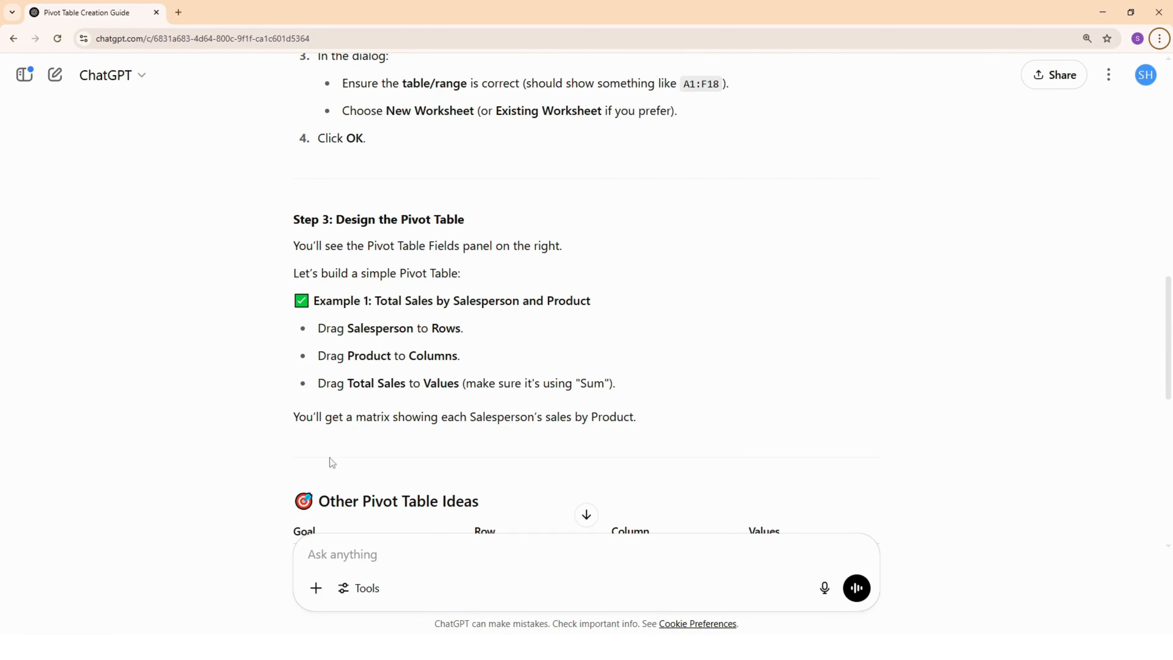
{"action": "left_click", "coordinate": [213, 647]}
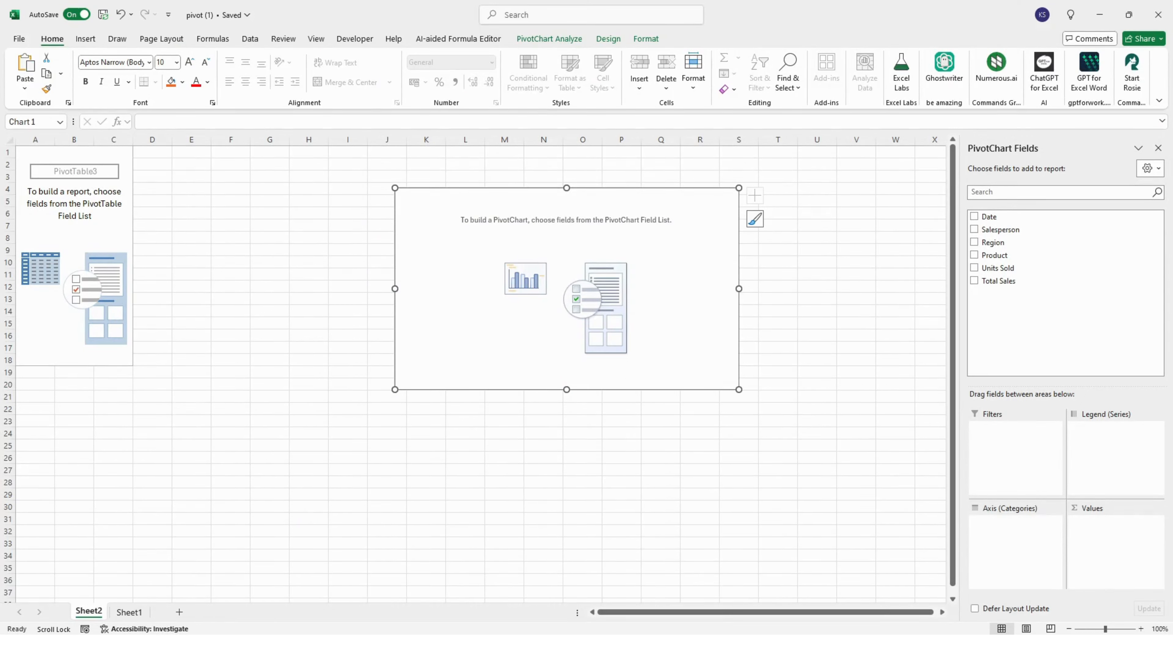
{"action": "left_click", "coordinate": [203, 647]}
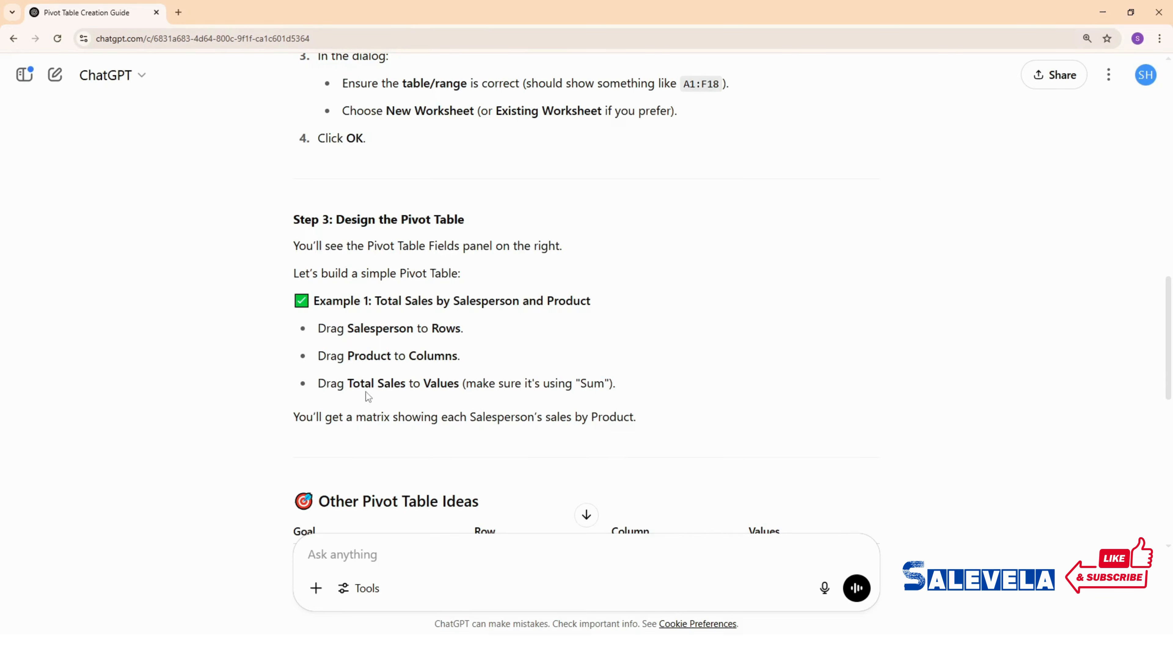
Step: Switch to Excel and place Salesperson in the PivotChart's Axis (Categories) and Product in its Legend (Series)
{"action": "key", "text": "alt+Tab"}
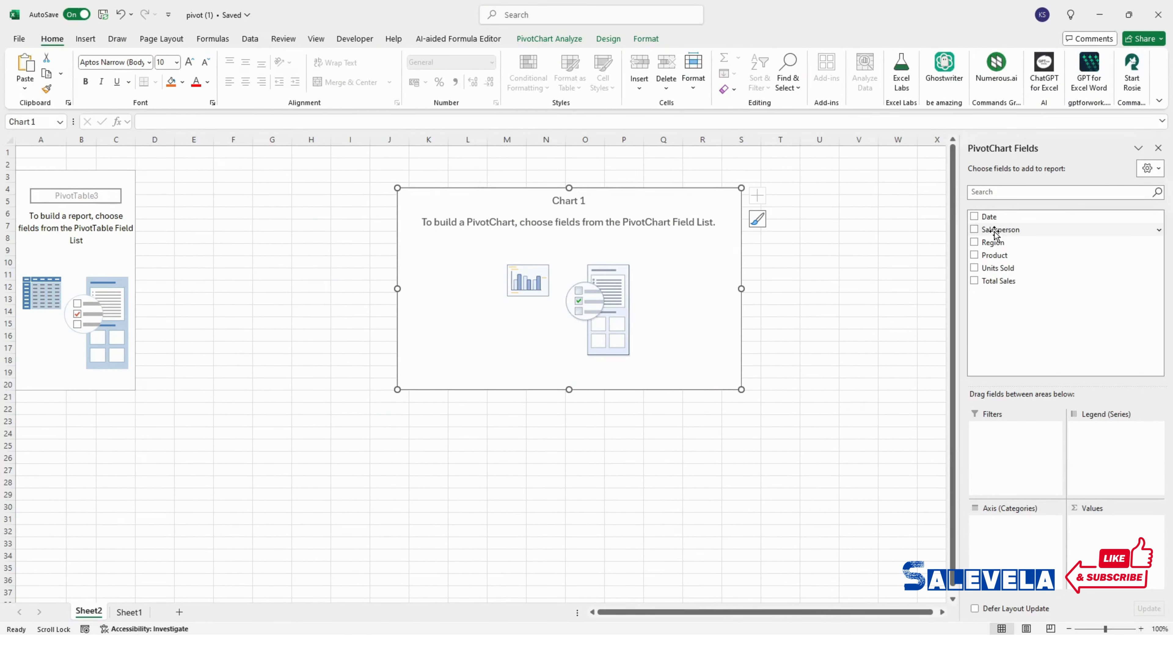
{"action": "left_click_drag", "start_coordinate": [998, 235], "coordinate": [1007, 531]}
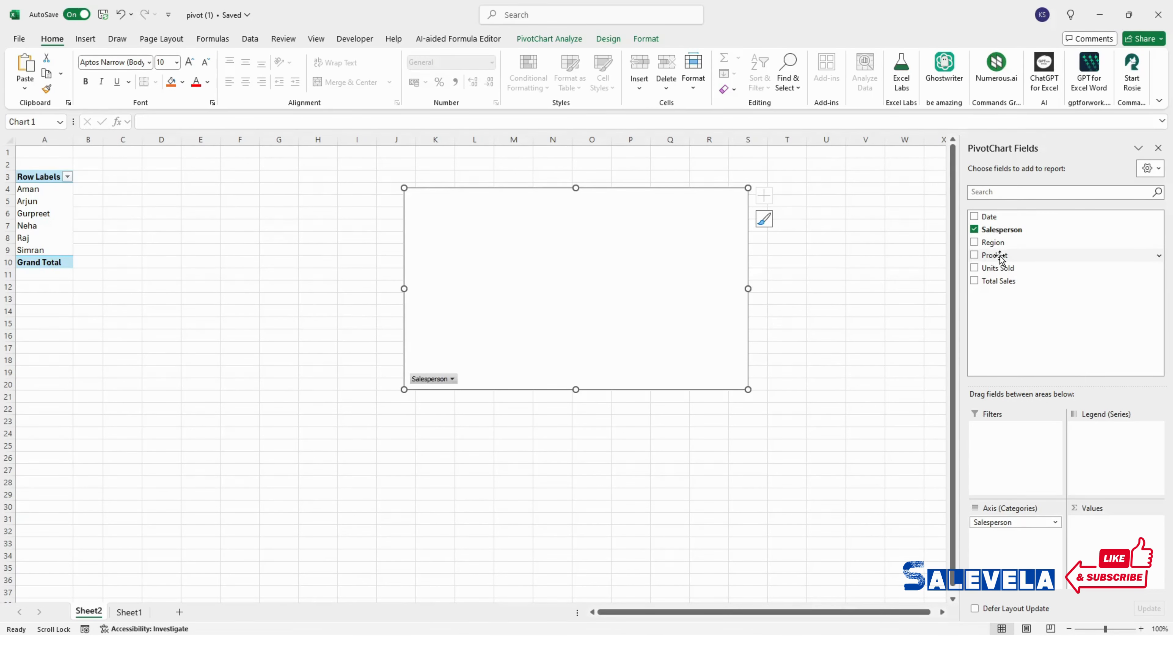
{"action": "left_click_drag", "start_coordinate": [998, 255], "coordinate": [1098, 439]}
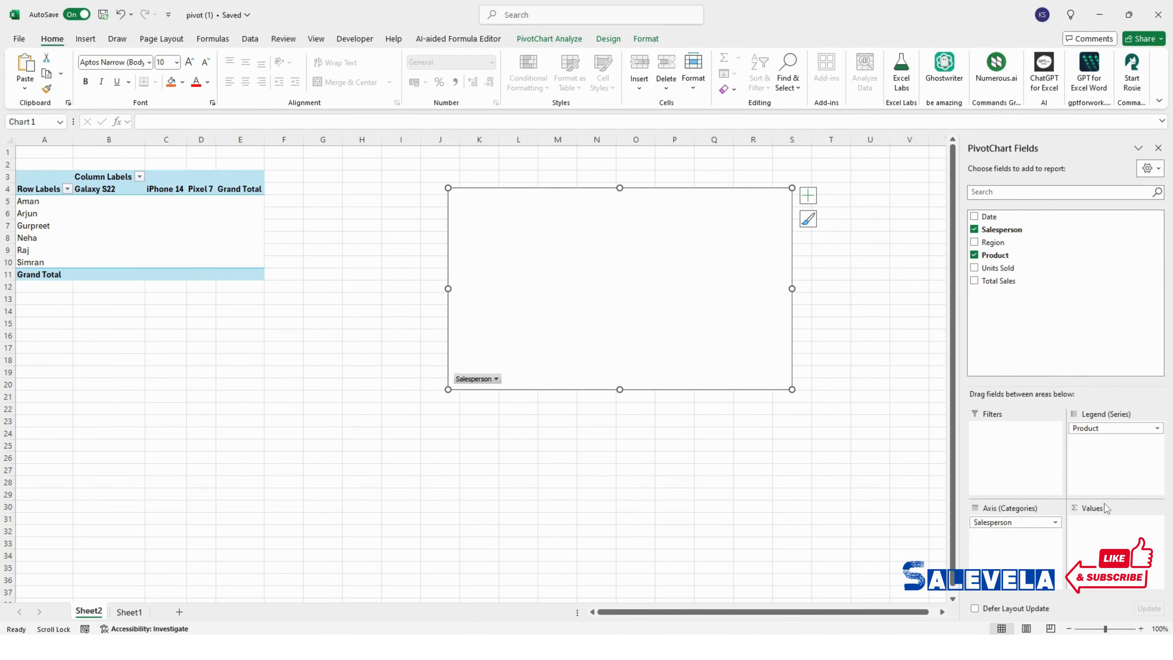
{"action": "left_click", "coordinate": [794, 455]}
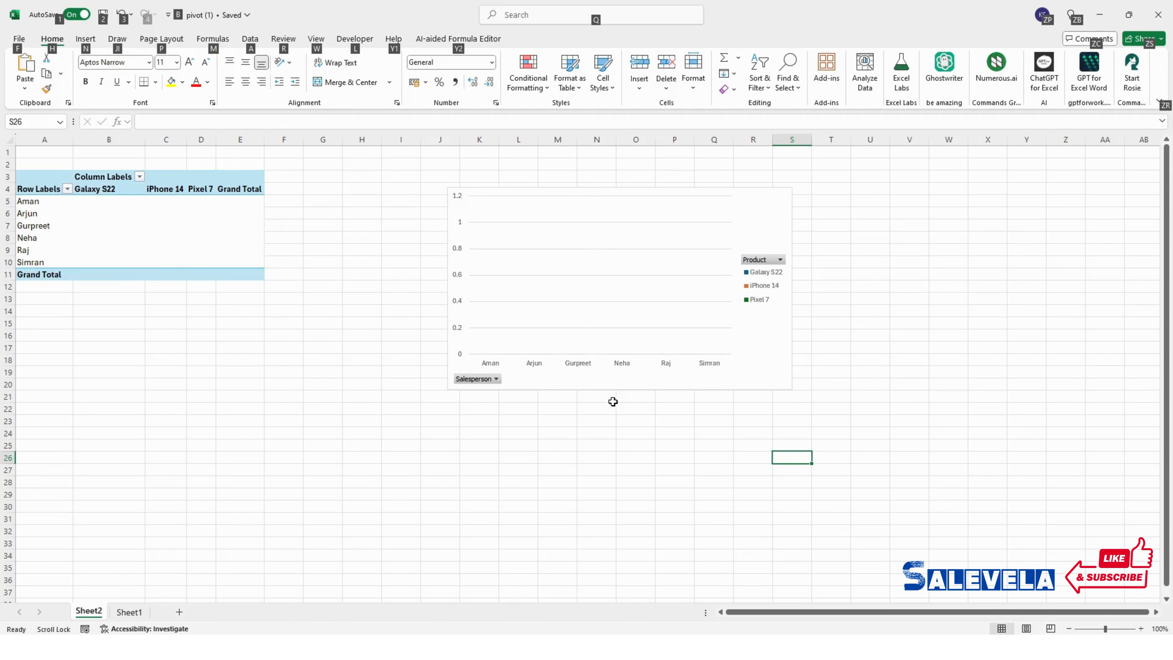
Step: Recheck Step 3 in ChatGPT, return to Excel and add Total Sales to the PivotChart's Values as a Sum
{"action": "key", "text": "alt+Tab"}
{"action": "scroll", "coordinate": [359, 384], "scroll_direction": "down", "scroll_amount": 1}
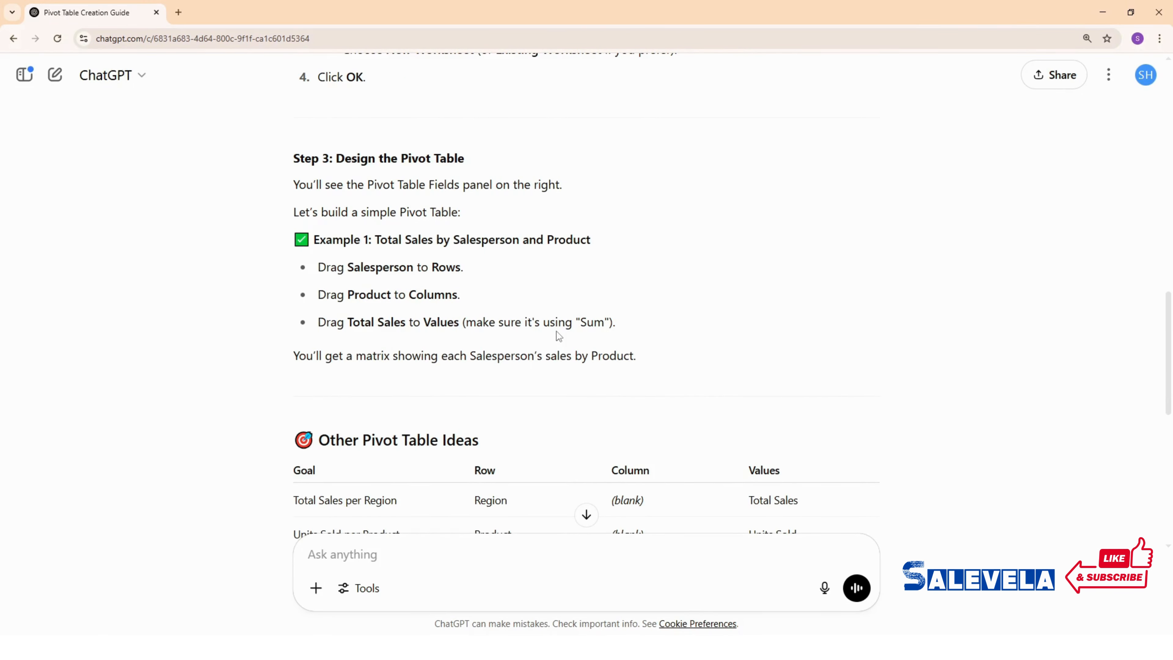
{"action": "key", "text": "alt+Tab"}
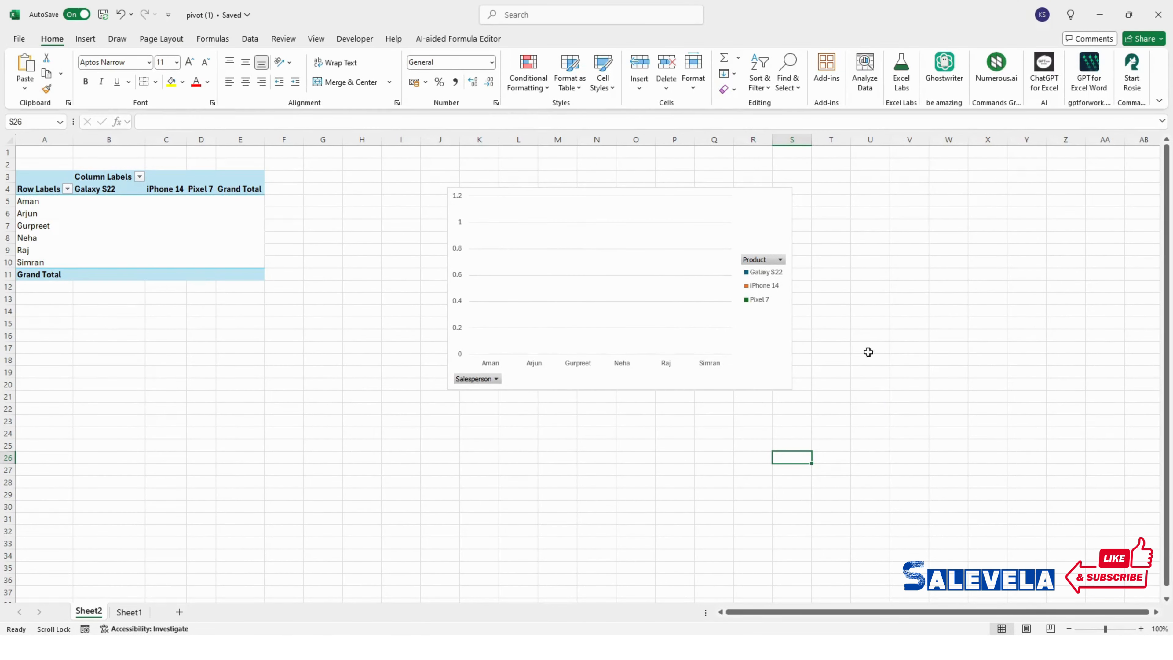
{"action": "left_click", "coordinate": [772, 387]}
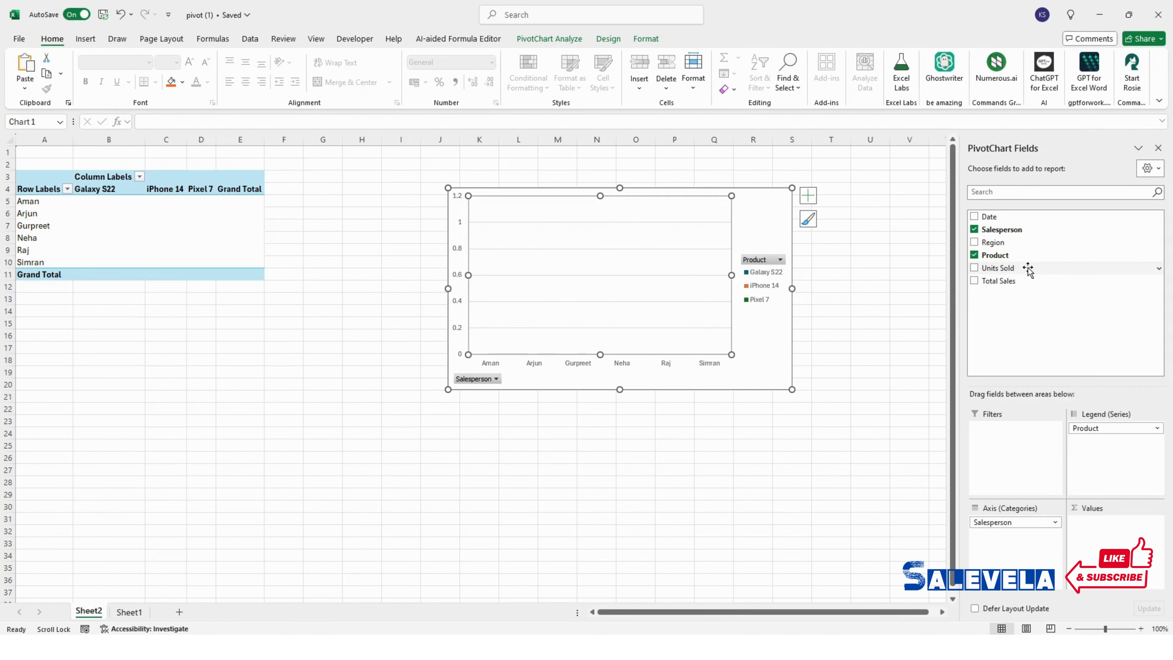
{"action": "left_click_drag", "start_coordinate": [1018, 283], "coordinate": [1107, 532]}
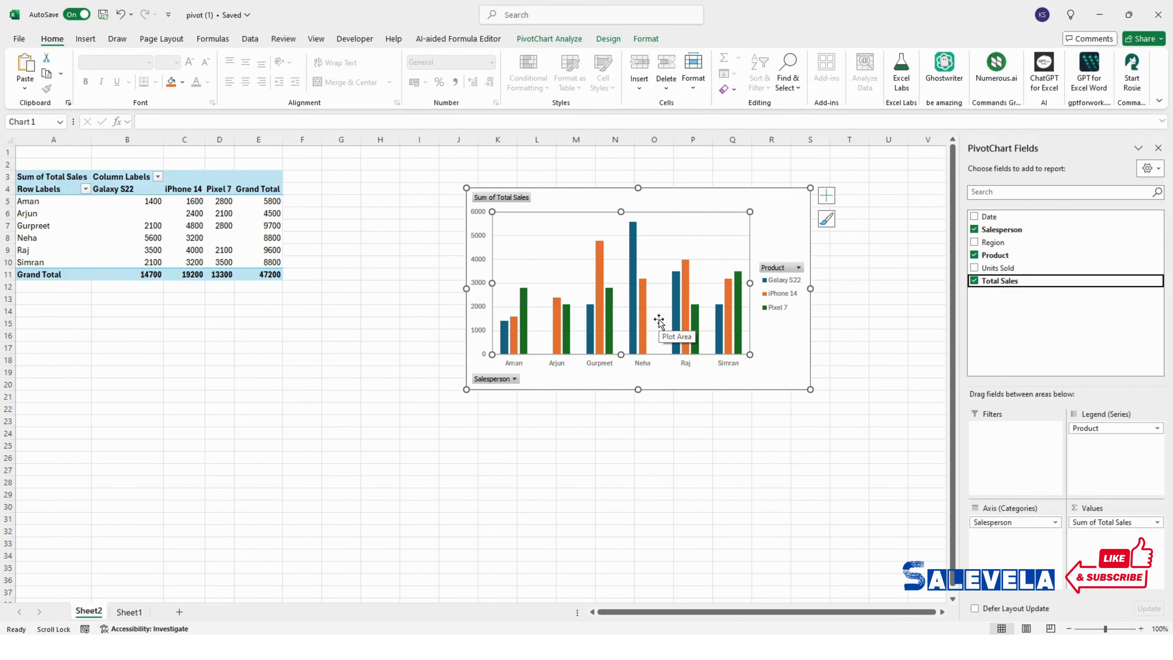
Step: Switch to ChatGPT and read the Other Pivot Table Ideas and Optional Formatting Tips sections
{"action": "key", "text": "alt+Tab"}
{"action": "scroll", "coordinate": [490, 305], "scroll_direction": "down", "scroll_amount": 4}
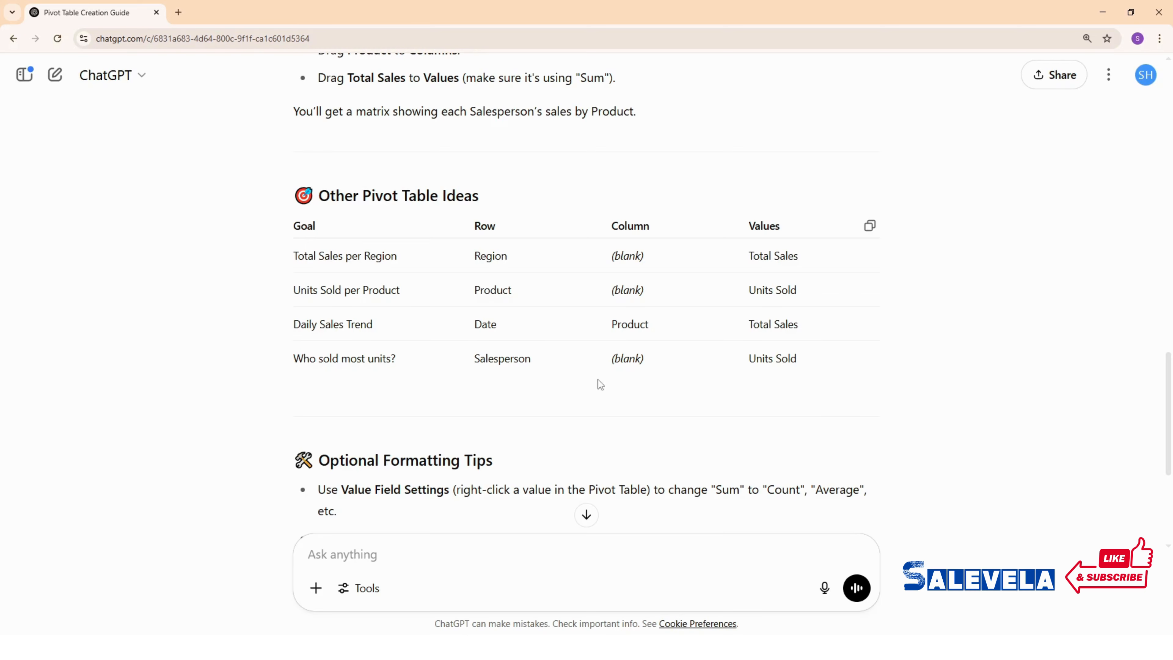
{"action": "scroll", "coordinate": [611, 382], "scroll_direction": "down", "scroll_amount": 3}
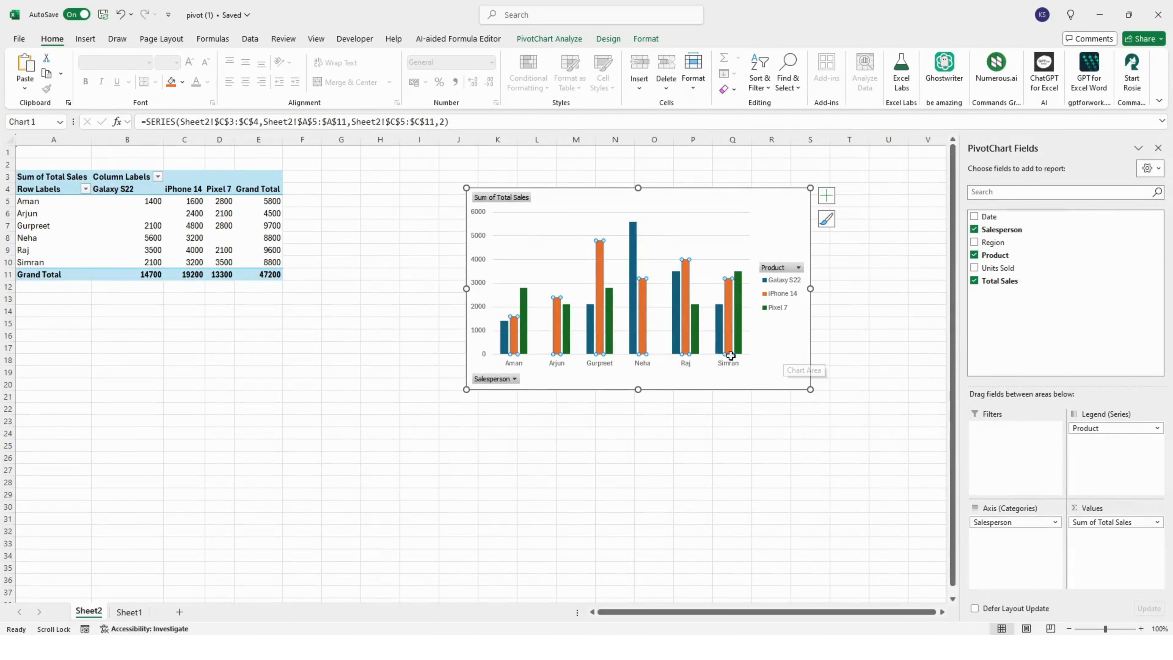
Step: In Excel, change the PivotChart's Total Sales value field to be summarized by Count
{"action": "left_click", "coordinate": [314, 325]}
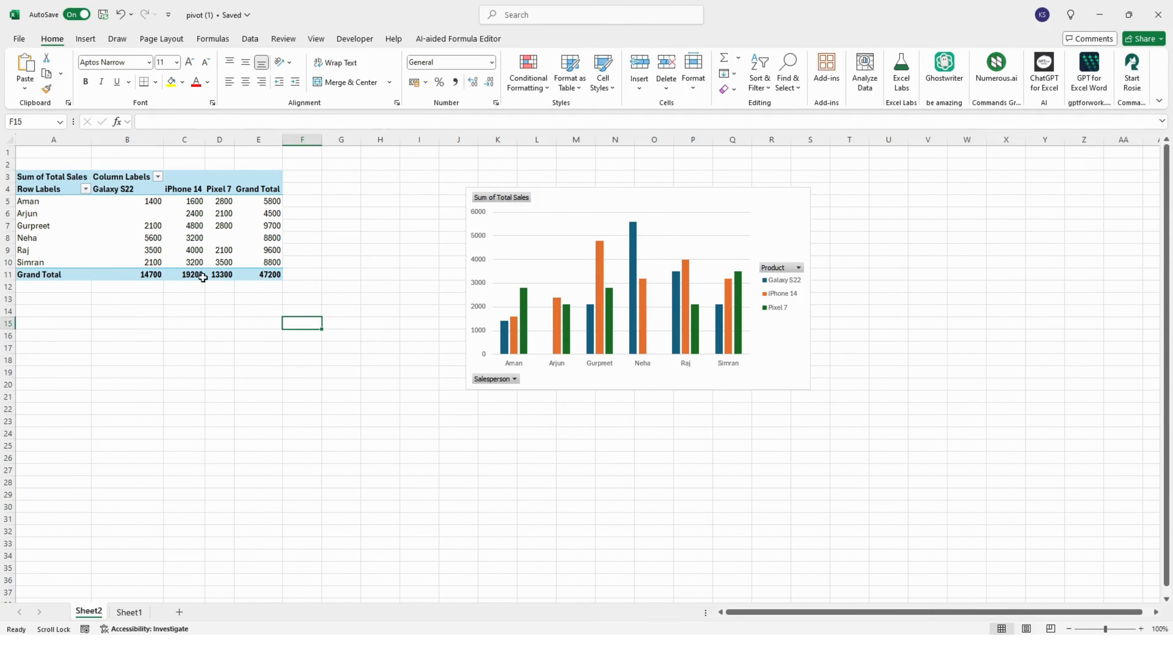
{"action": "left_click", "coordinate": [218, 236]}
{"action": "left_click", "coordinate": [511, 226]}
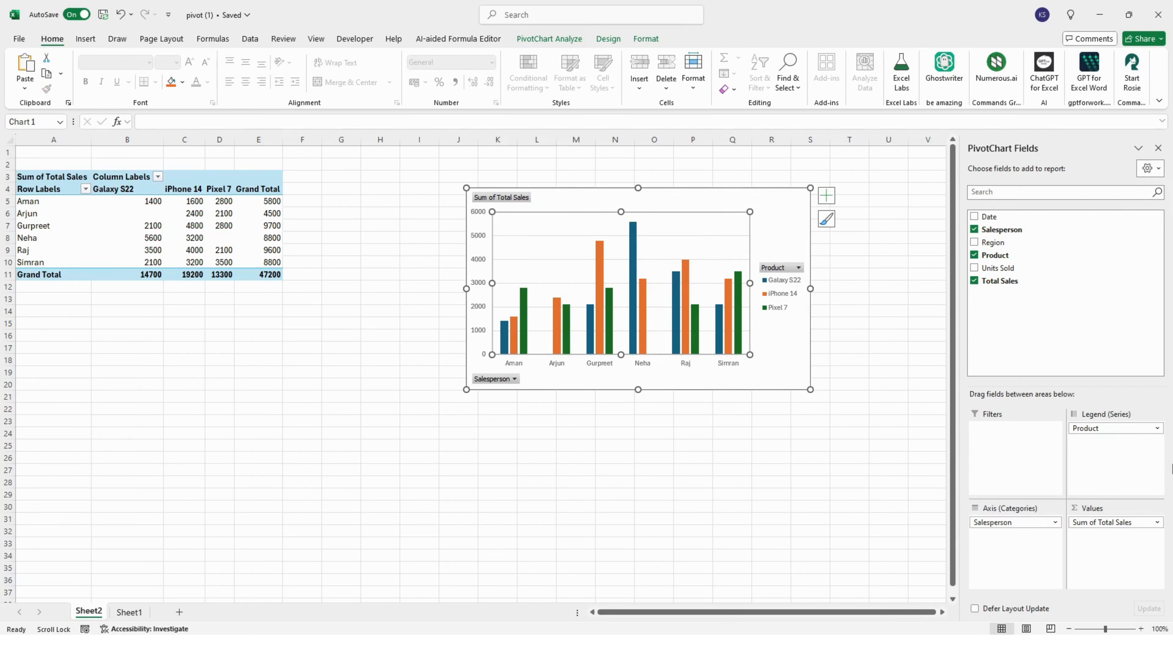
{"action": "left_click", "coordinate": [1110, 521]}
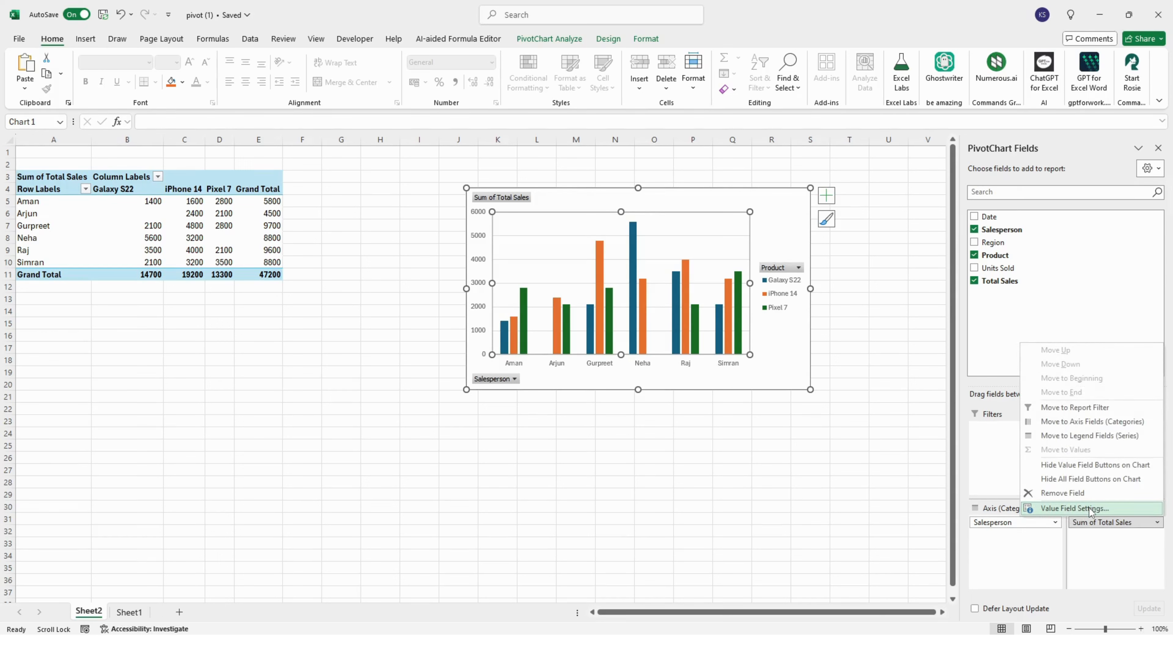
{"action": "left_click", "coordinate": [1075, 507]}
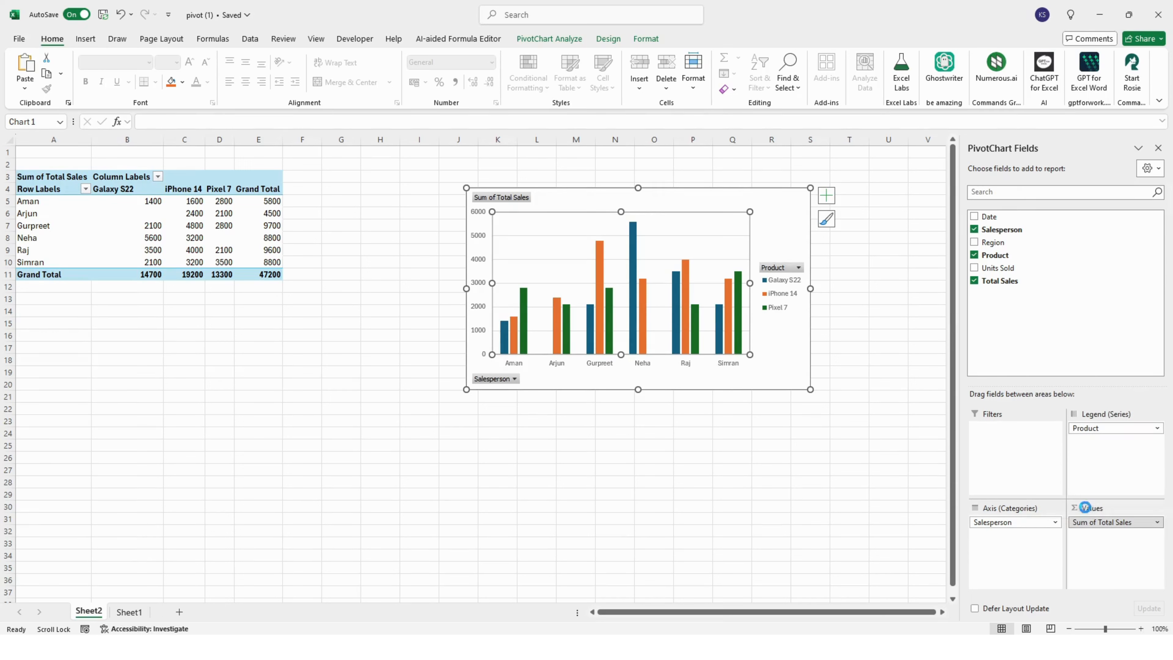
{"action": "left_click_drag", "start_coordinate": [660, 237], "coordinate": [946, 231]}
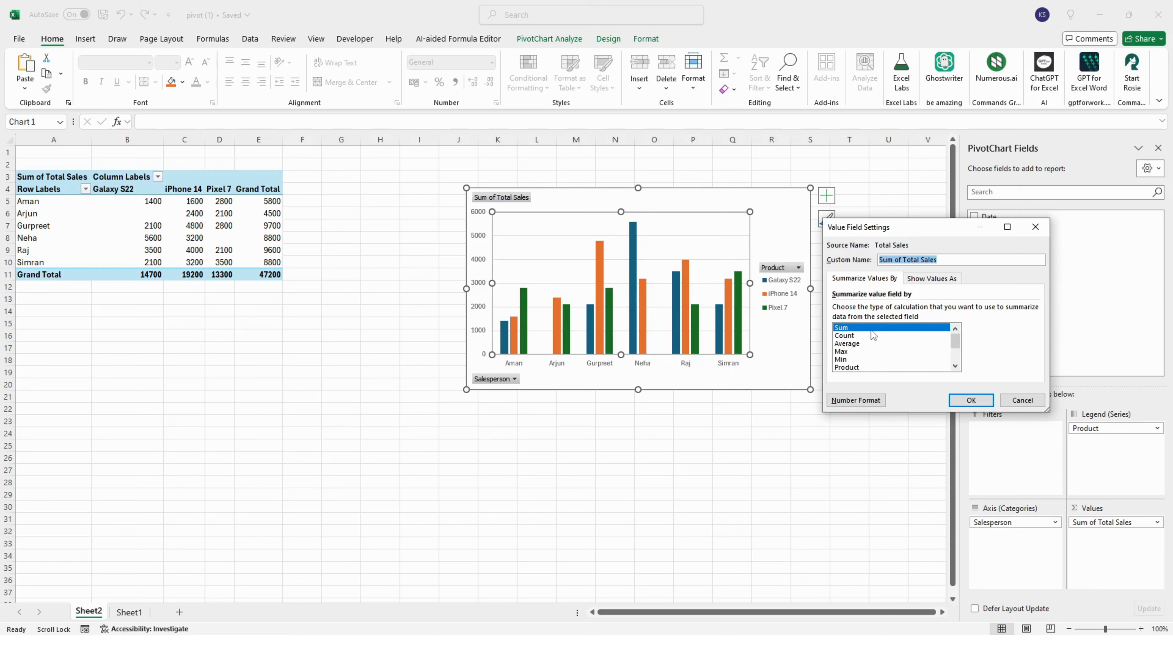
{"action": "left_click", "coordinate": [843, 337]}
{"action": "left_click", "coordinate": [970, 400]}
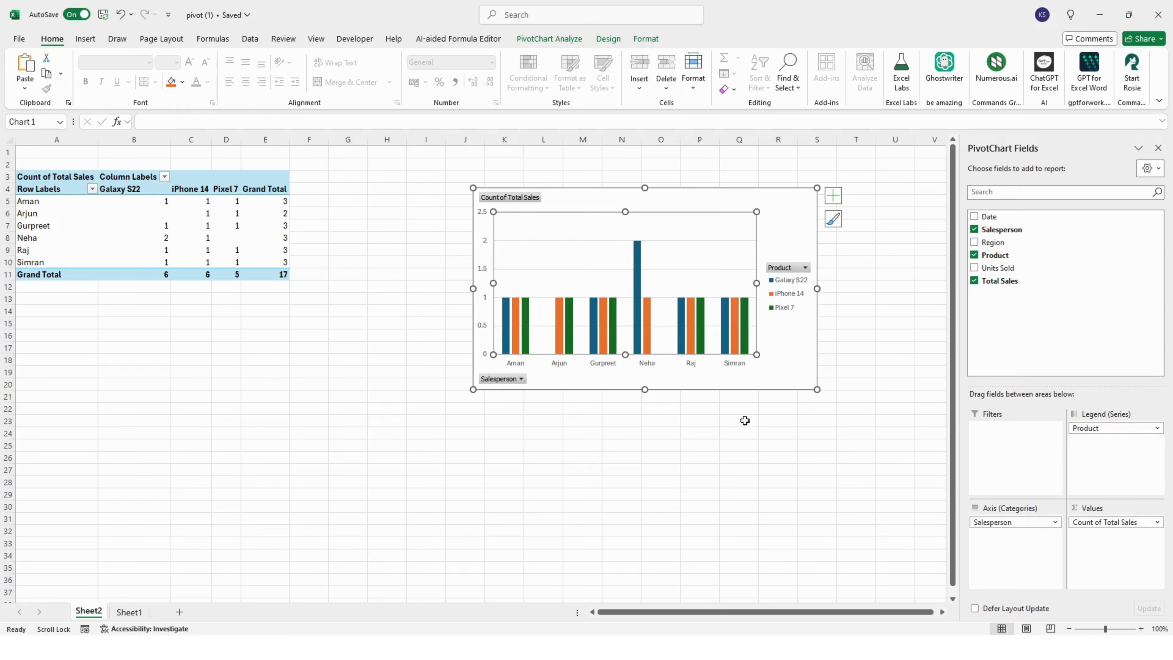
Step: Change the calculation of the Total Sales value field to Average
{"action": "left_click", "coordinate": [1097, 523]}
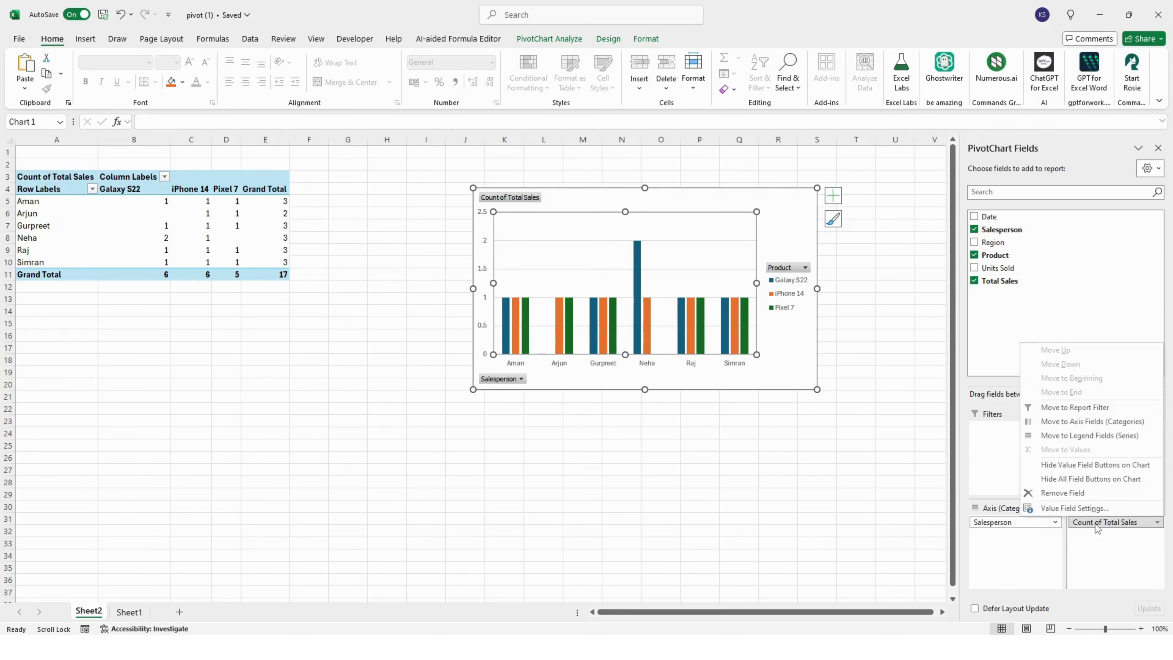
{"action": "left_click", "coordinate": [1083, 511]}
{"action": "left_click", "coordinate": [847, 343]}
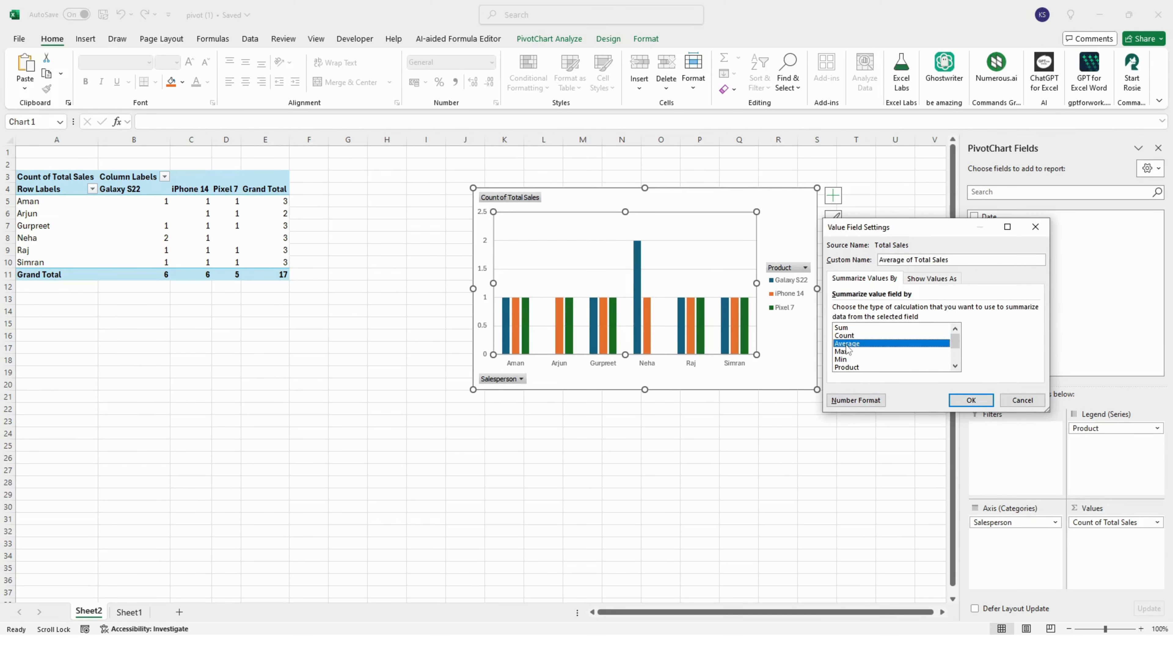
{"action": "left_click", "coordinate": [970, 401]}
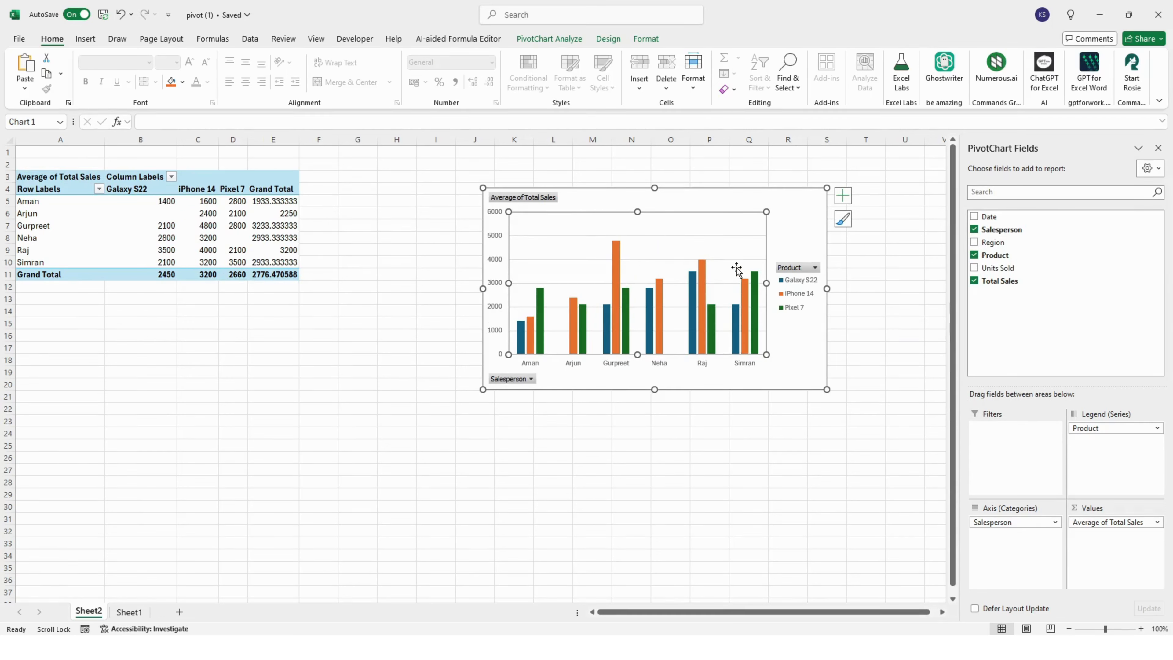
Step: Try Max as the calculation for the Total Sales value field
{"action": "left_click", "coordinate": [1091, 522]}
{"action": "left_click", "coordinate": [1074, 508]}
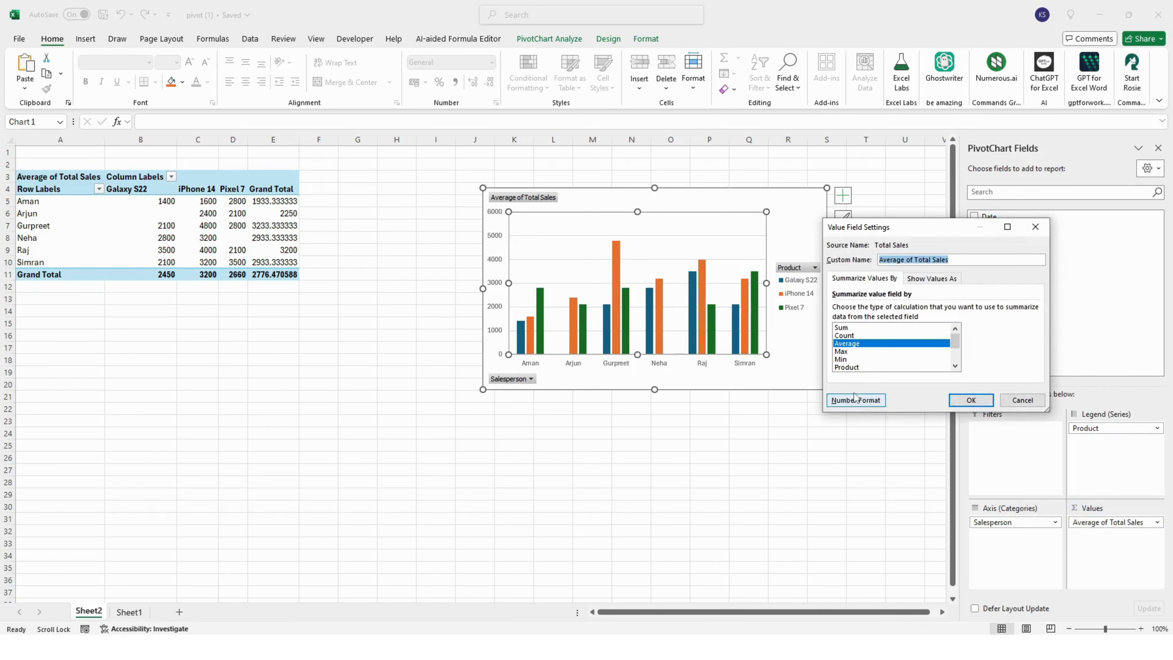
{"action": "left_click", "coordinate": [844, 352]}
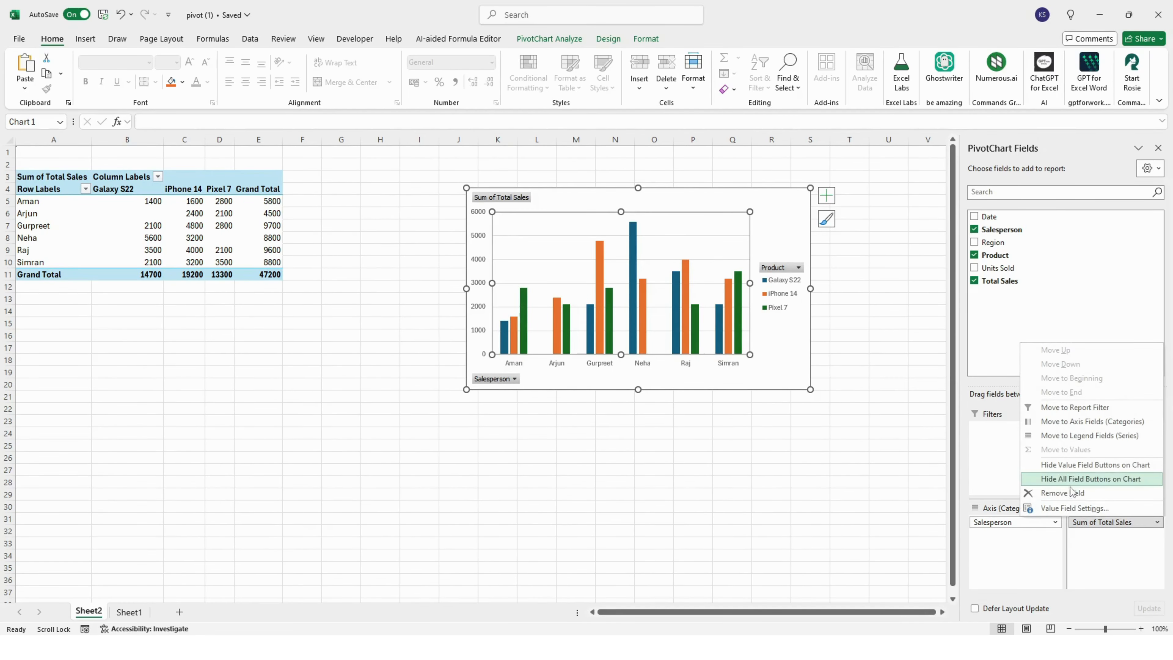
Step: Summarize the Total Sales value field by Min and deselect the PivotChart
{"action": "left_click", "coordinate": [1074, 509]}
{"action": "left_click", "coordinate": [852, 360]}
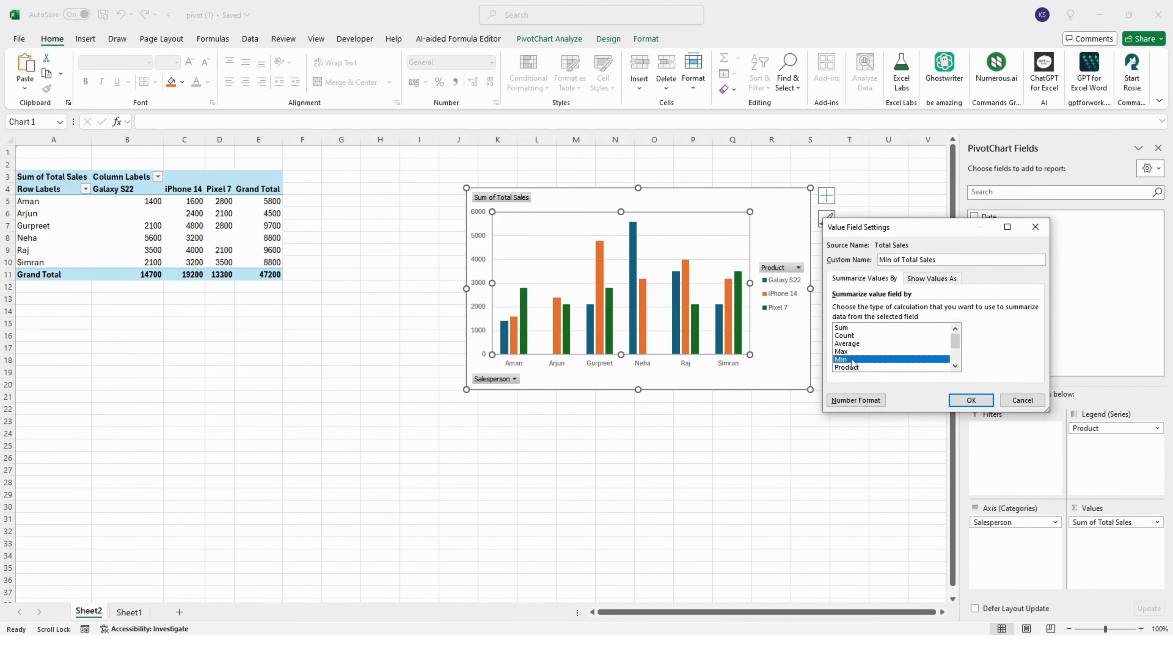
{"action": "left_click", "coordinate": [971, 401]}
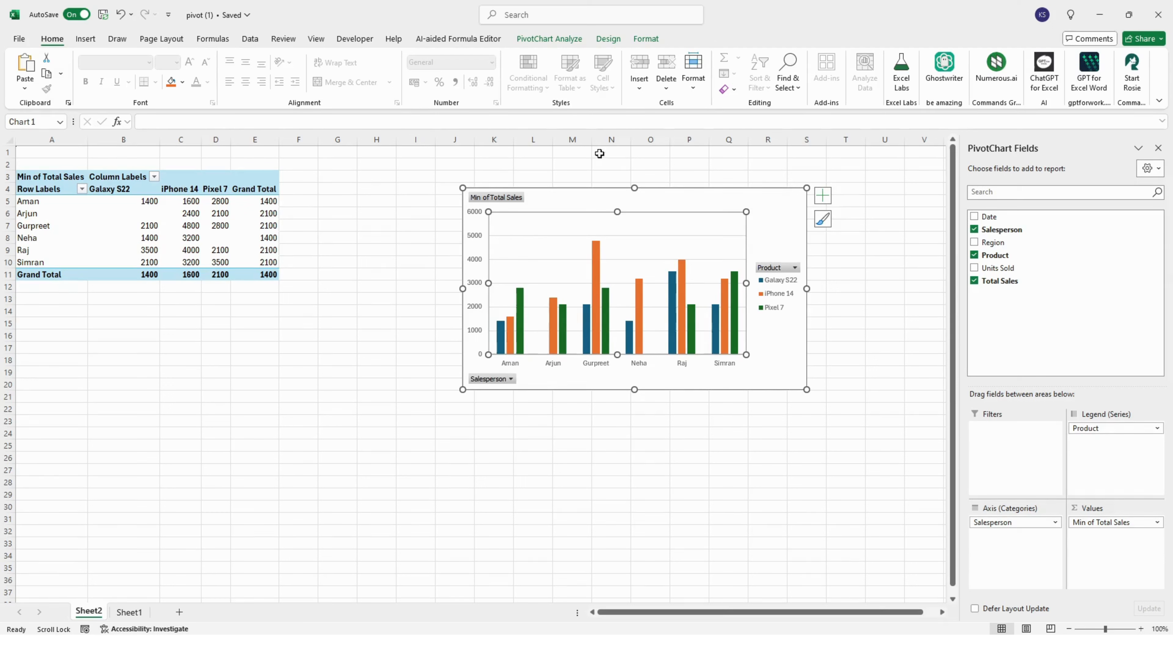
{"action": "left_click", "coordinate": [791, 456]}
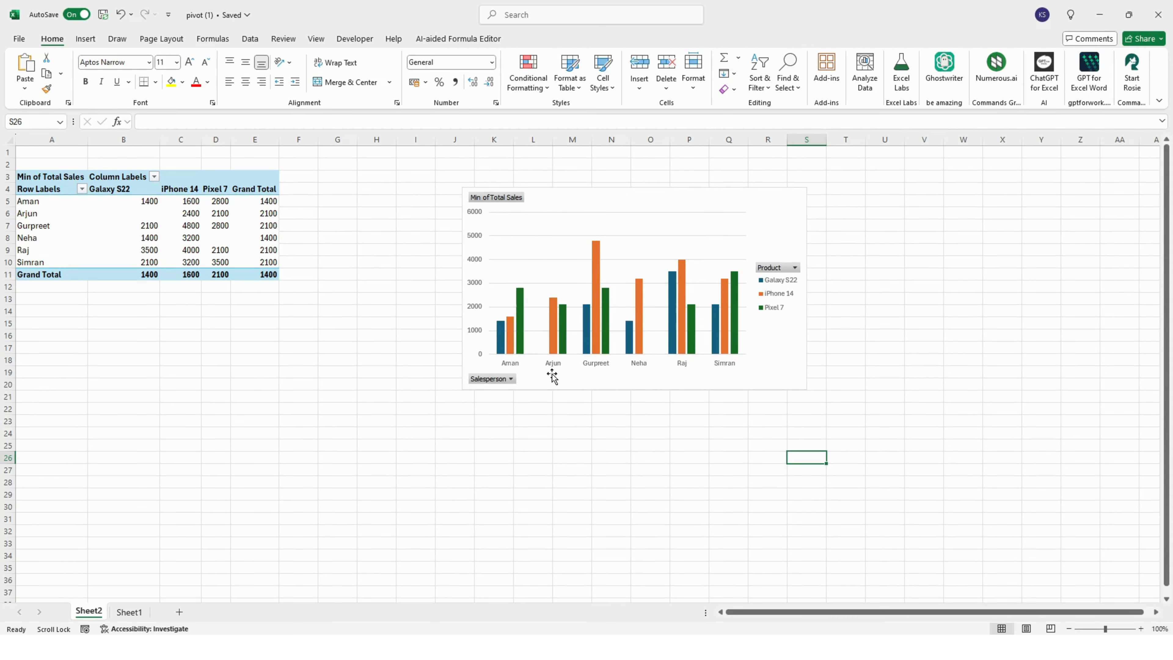
{"action": "left_click", "coordinate": [765, 202]}
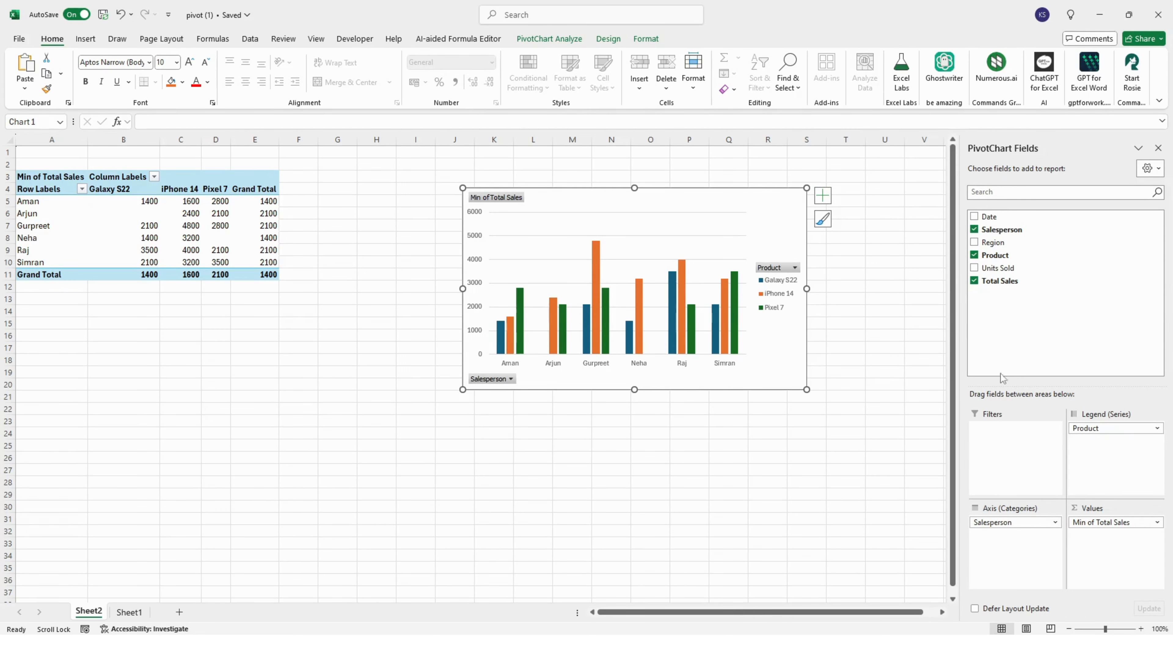
{"action": "left_click", "coordinate": [753, 462]}
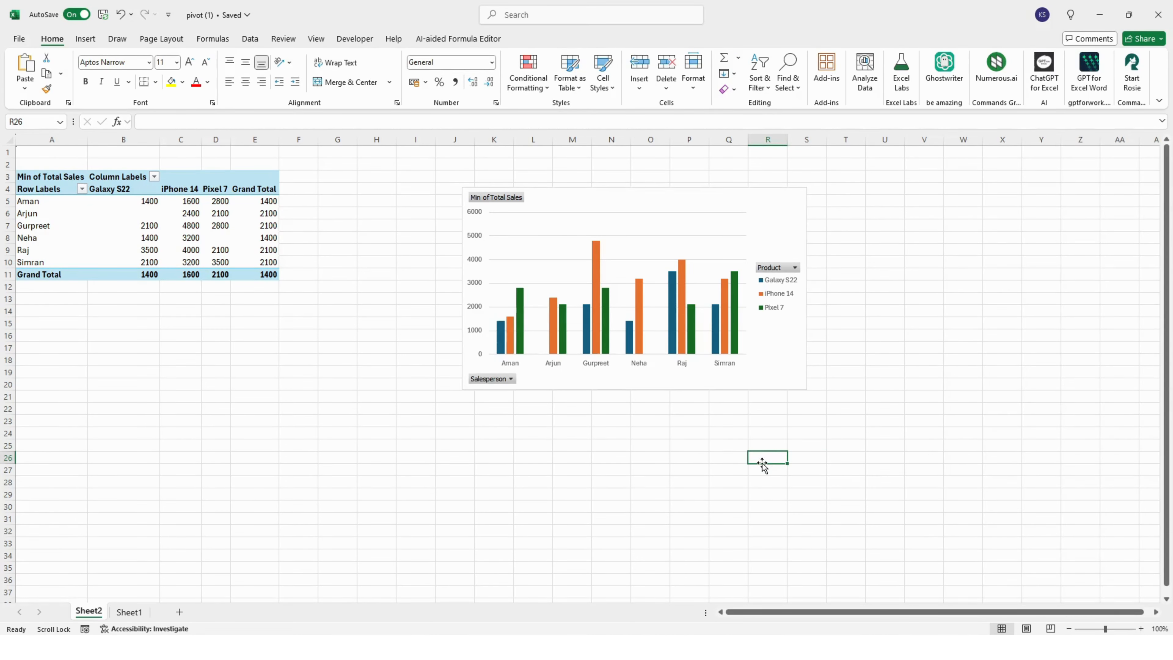
{"action": "left_click", "coordinate": [369, 421]}
{"action": "left_click", "coordinate": [223, 371]}
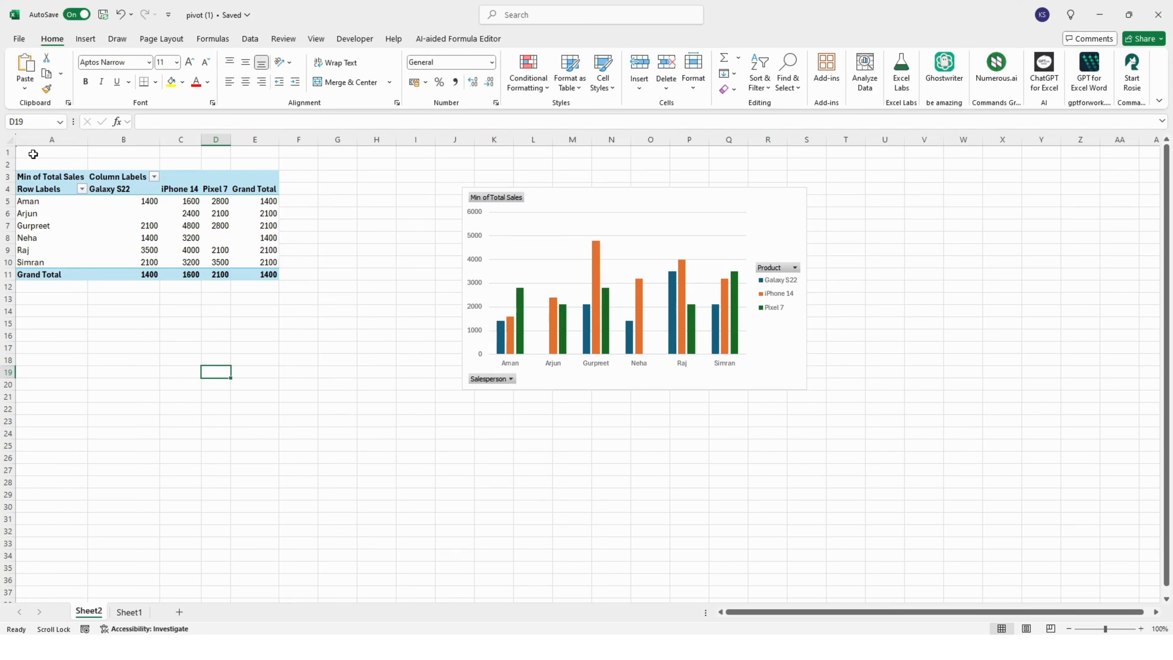
{"action": "left_click_drag", "start_coordinate": [33, 154], "coordinate": [895, 417]}
{"action": "left_click", "coordinate": [881, 341]}
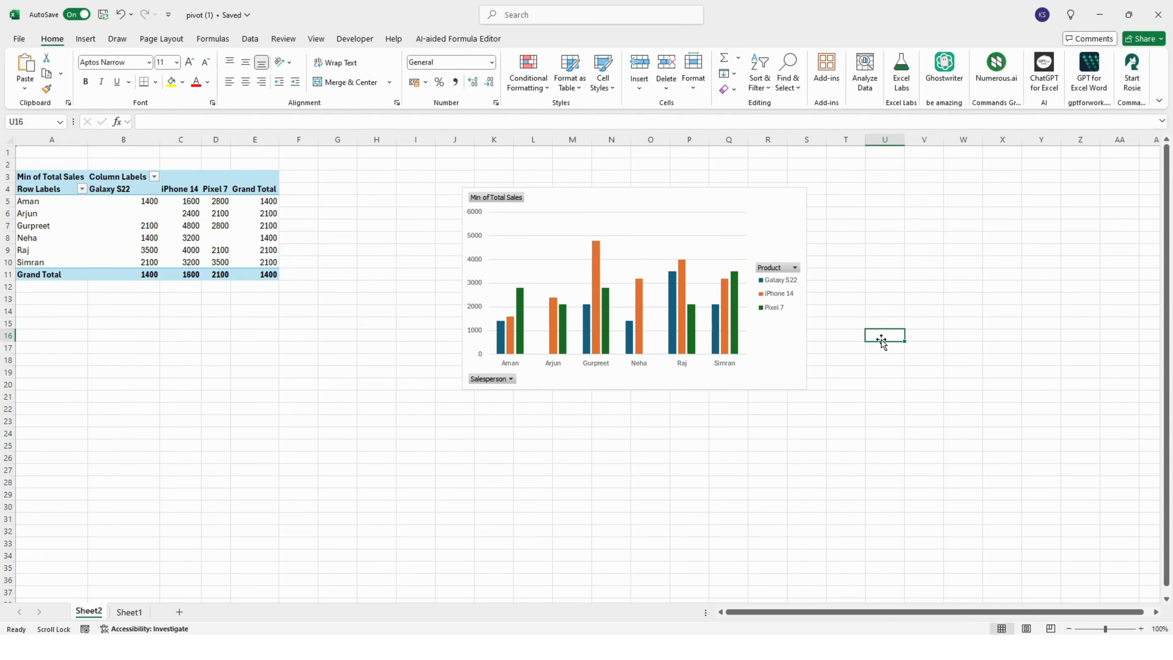
{"action": "left_click", "coordinate": [726, 475]}
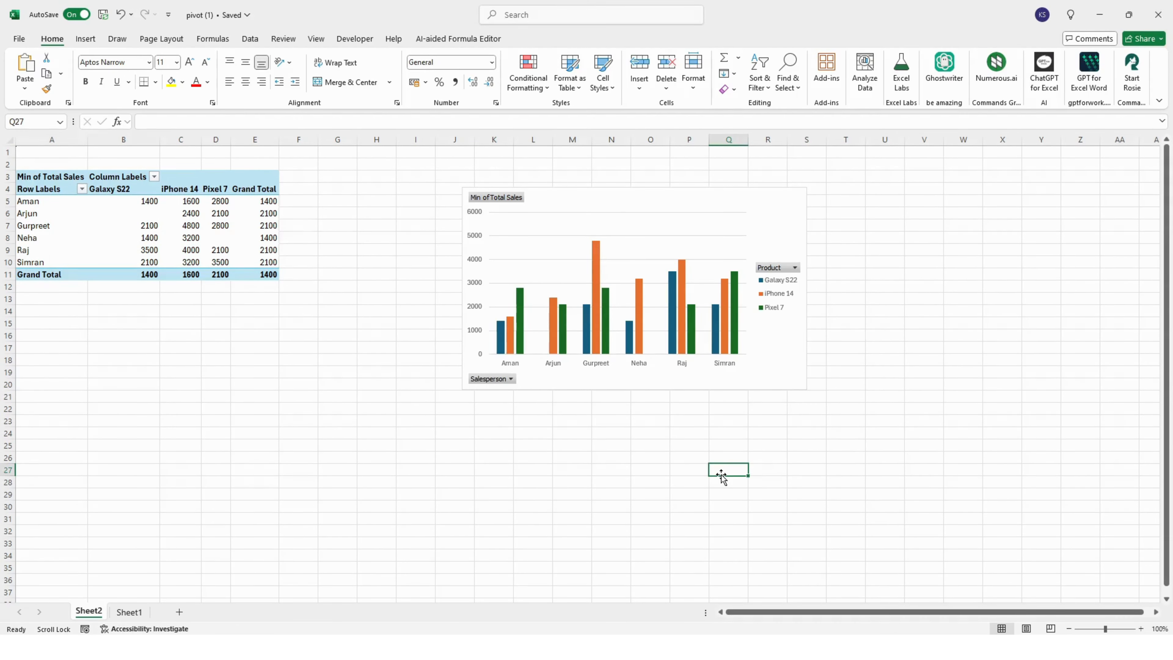